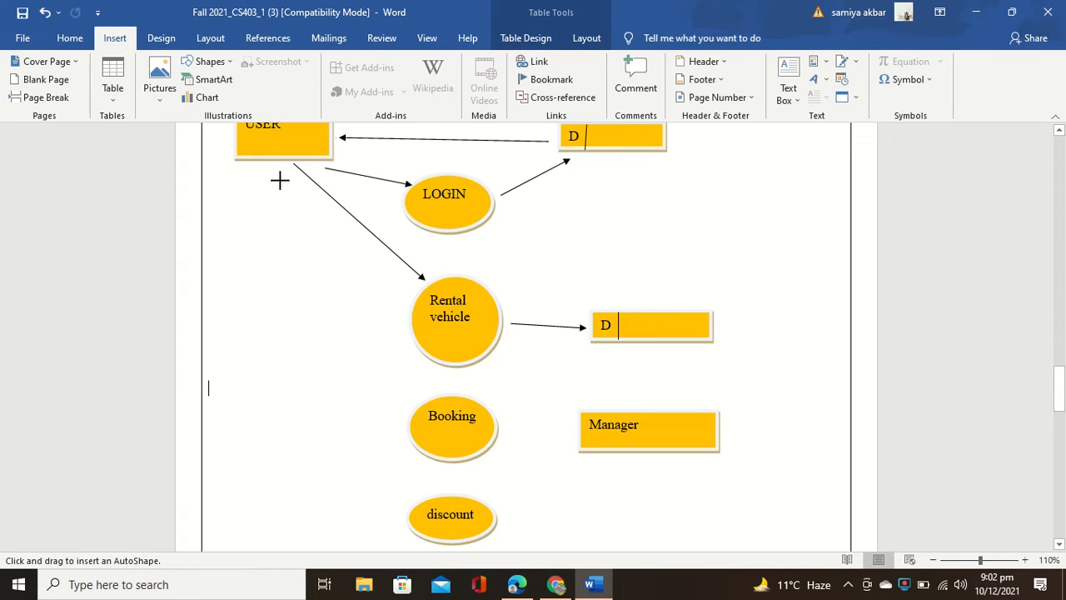
# Step: Draw arrows from USER down to Booking and to discount
pyautogui.moveTo(276, 162); pyautogui.dragTo(433, 406)
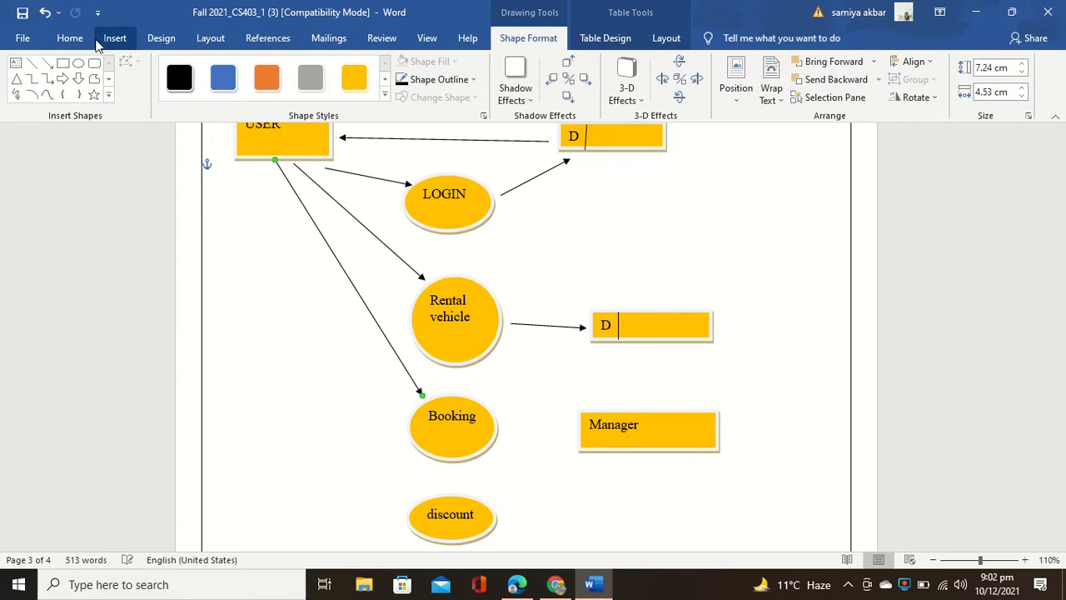
pyautogui.click(48, 63)
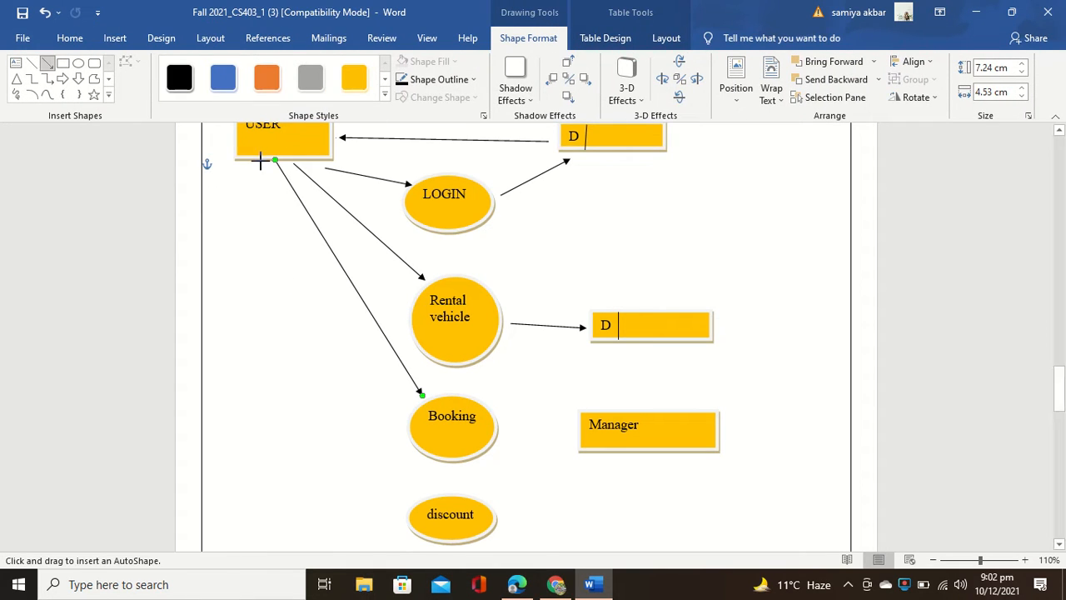
pyautogui.moveTo(258, 164); pyautogui.dragTo(432, 506)
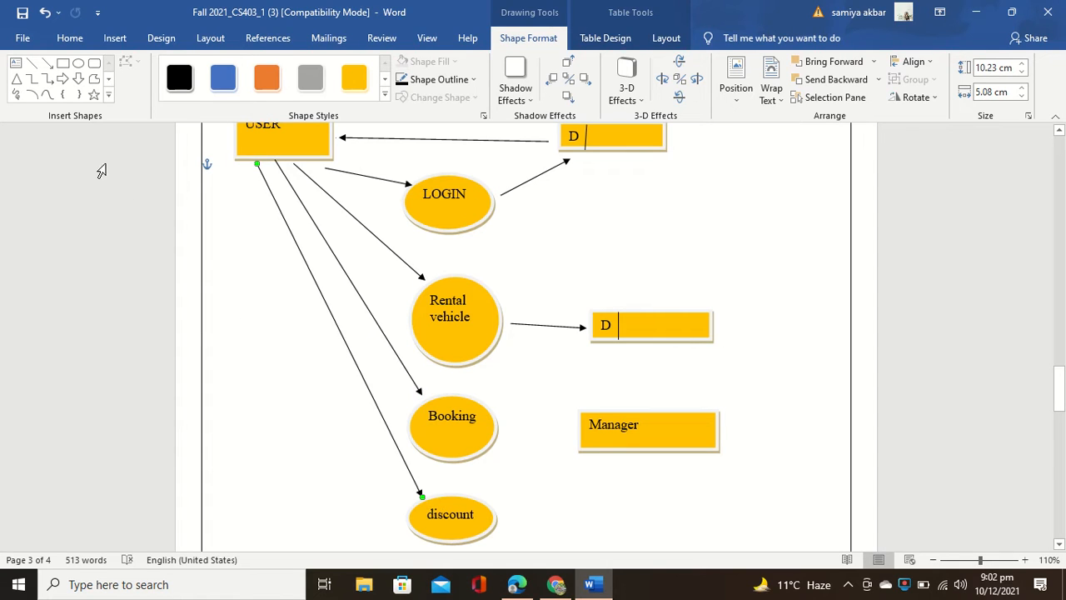
# Step: Draw another long arrow from USER and stretch its end down toward feedback
pyautogui.click(46, 63)
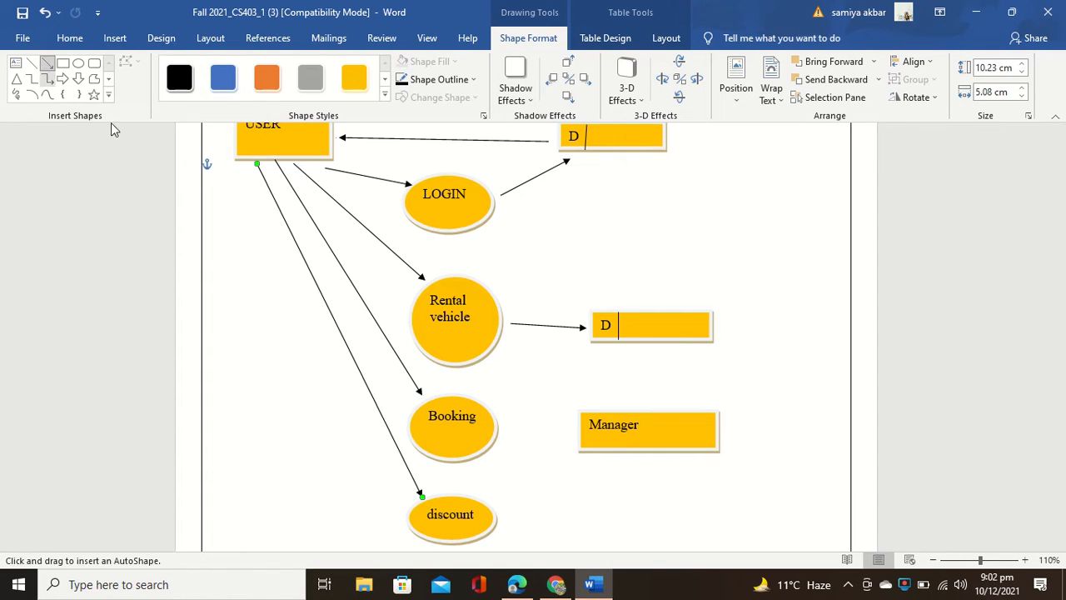
pyautogui.scroll(-2, 240, 270)
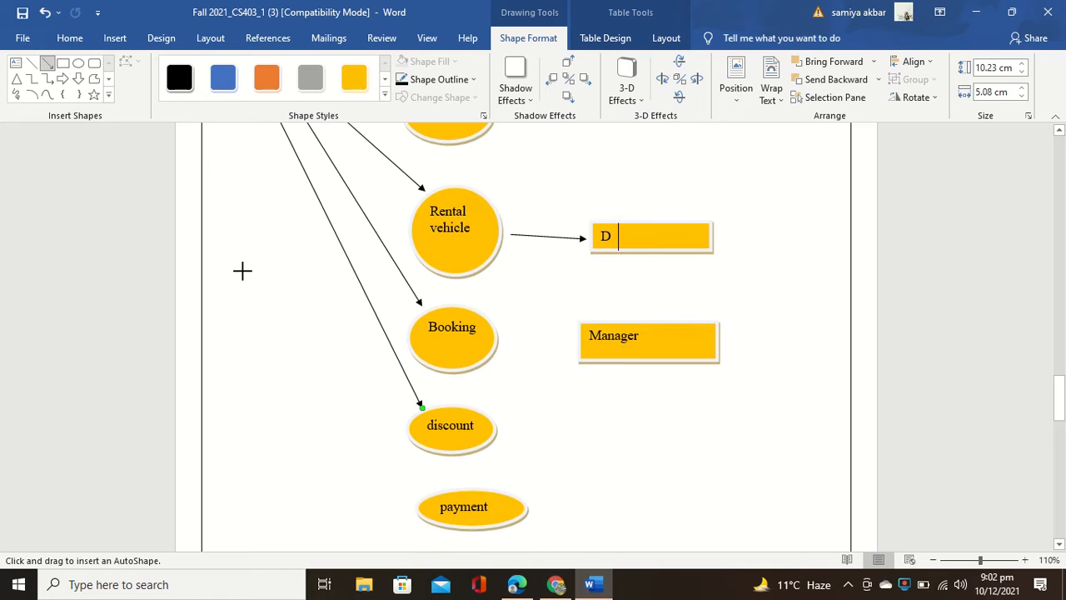
pyautogui.scroll(1, 241, 270)
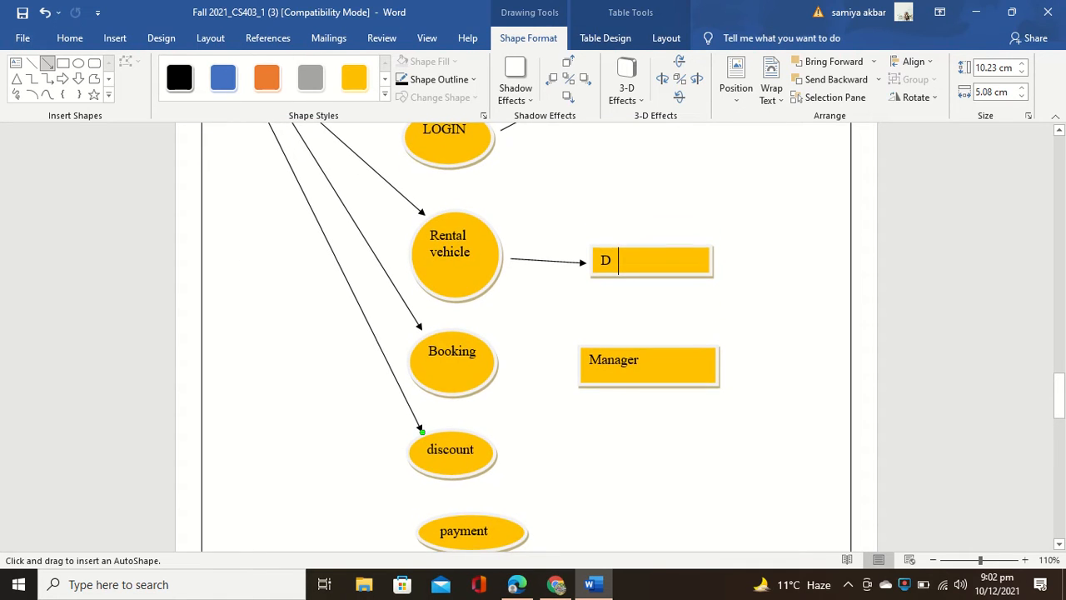
pyautogui.scroll(1, 241, 270)
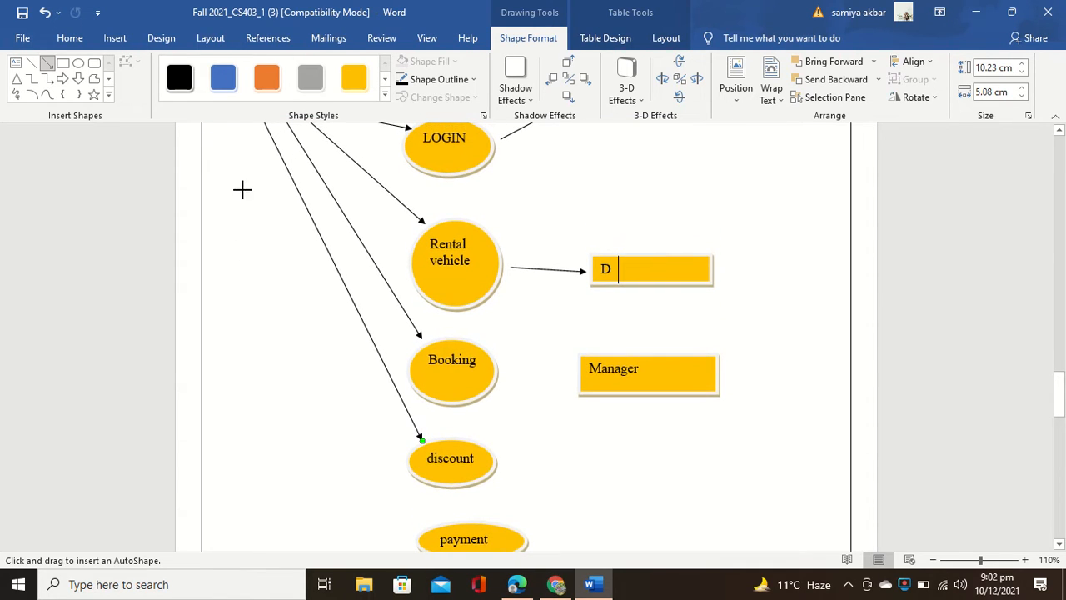
pyautogui.scroll(4, 249, 159)
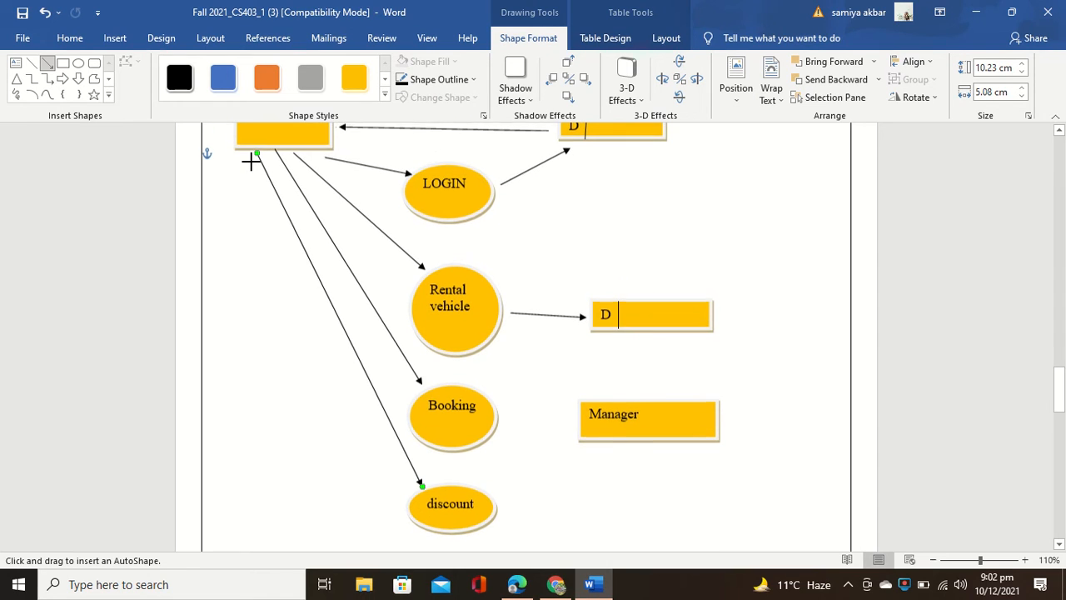
pyautogui.moveTo(249, 159); pyautogui.dragTo(340, 435)
pyautogui.scroll(-1, 346, 442)
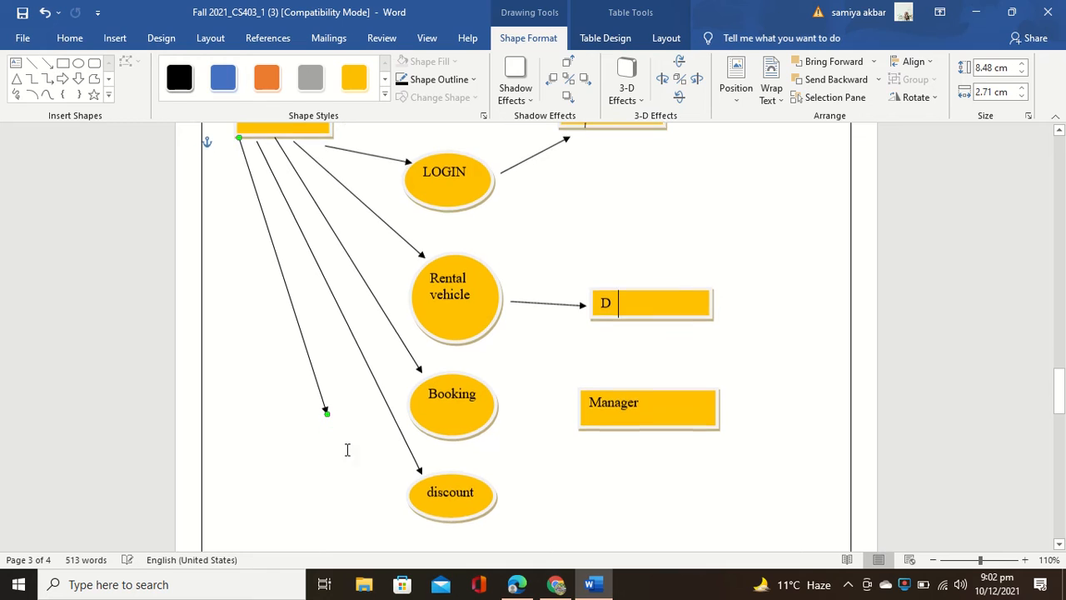
pyautogui.scroll(-4, 355, 419)
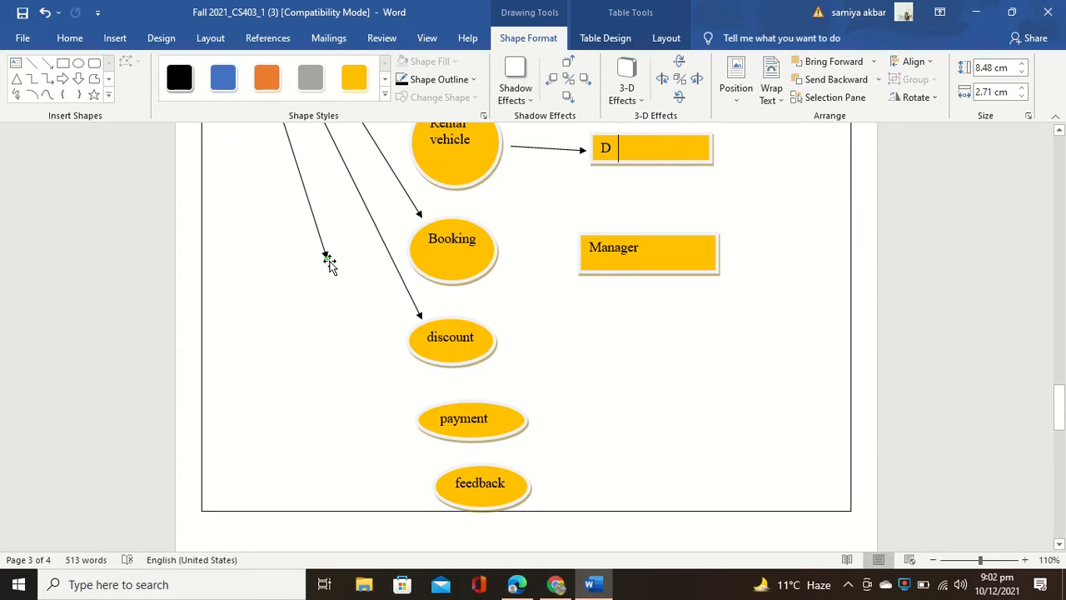
pyautogui.moveTo(337, 268); pyautogui.dragTo(442, 485)
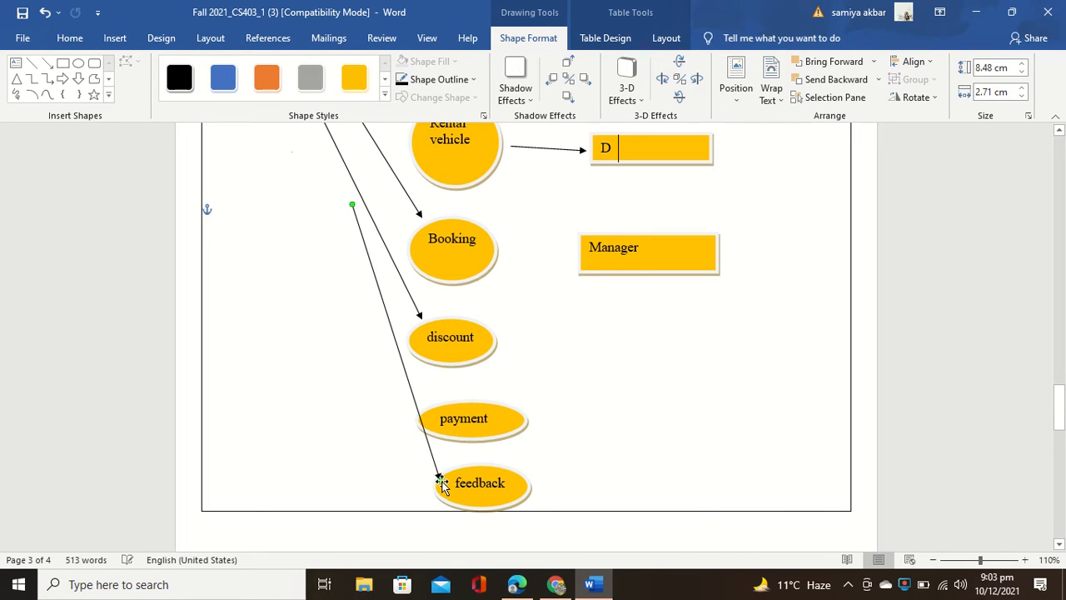
# Step: Undo three times to remove the stray arrows, including the one beside Booking
pyautogui.click(42, 15)
pyautogui.click(42, 15)
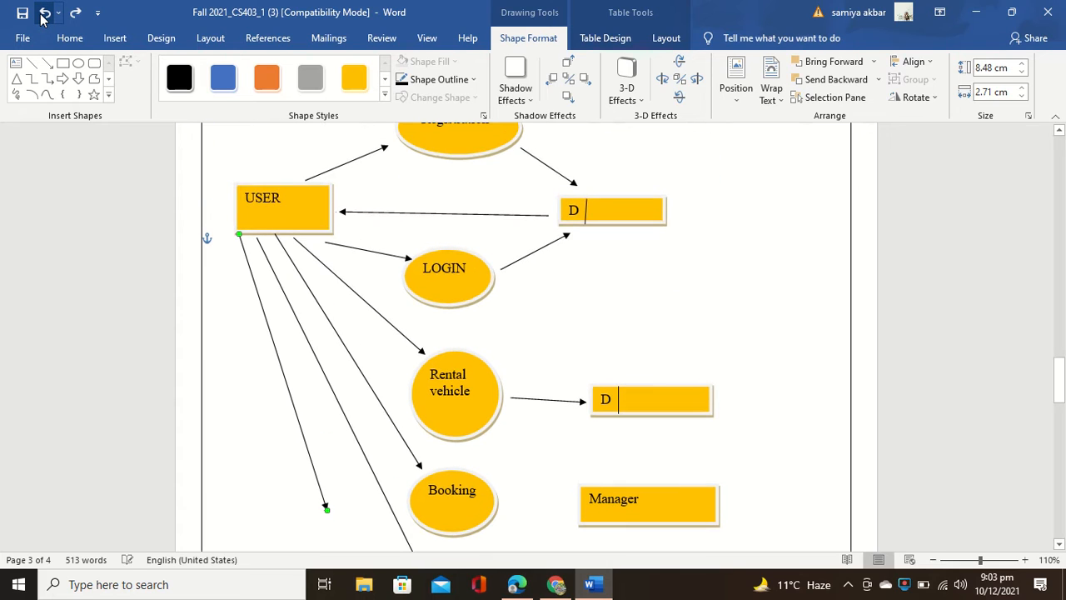
pyautogui.click(42, 15)
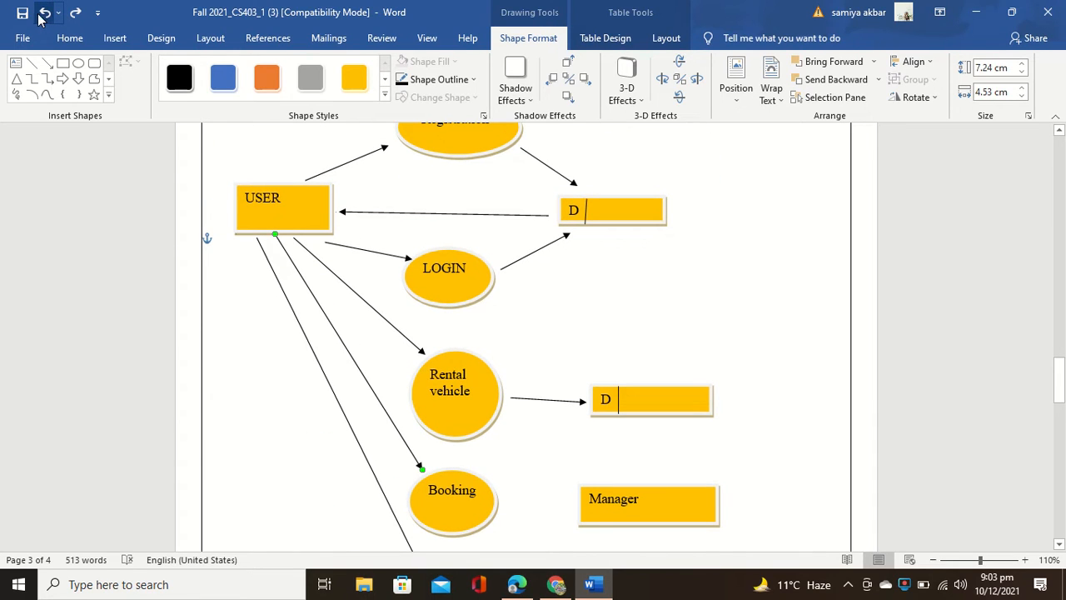
# Step: Redraw an arrow from USER toward discount, then undo the misplaced arrow
pyautogui.click(47, 67)
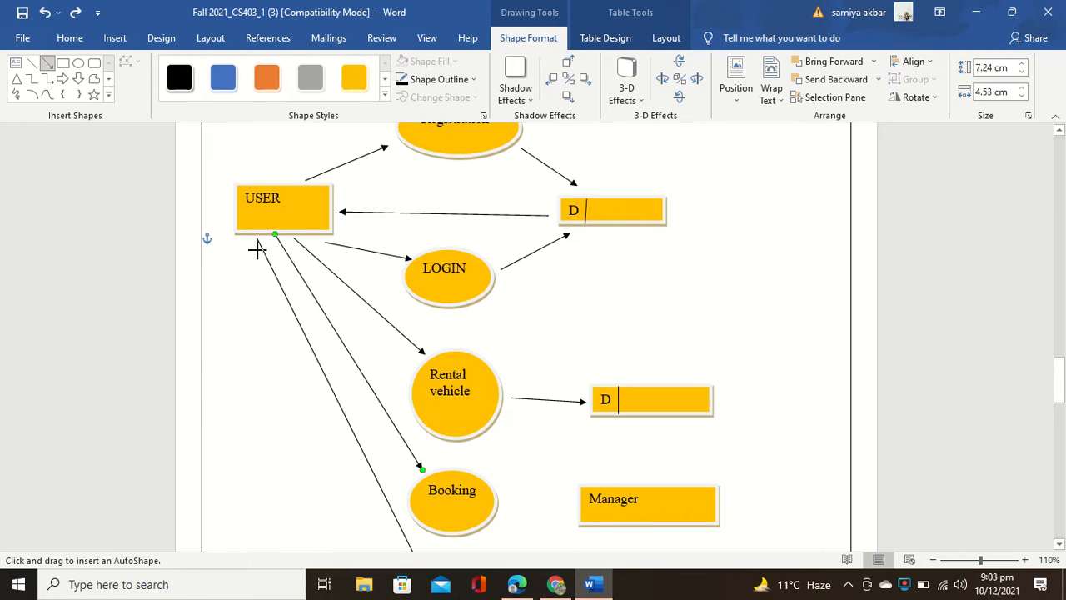
pyautogui.moveTo(245, 237); pyautogui.dragTo(400, 587)
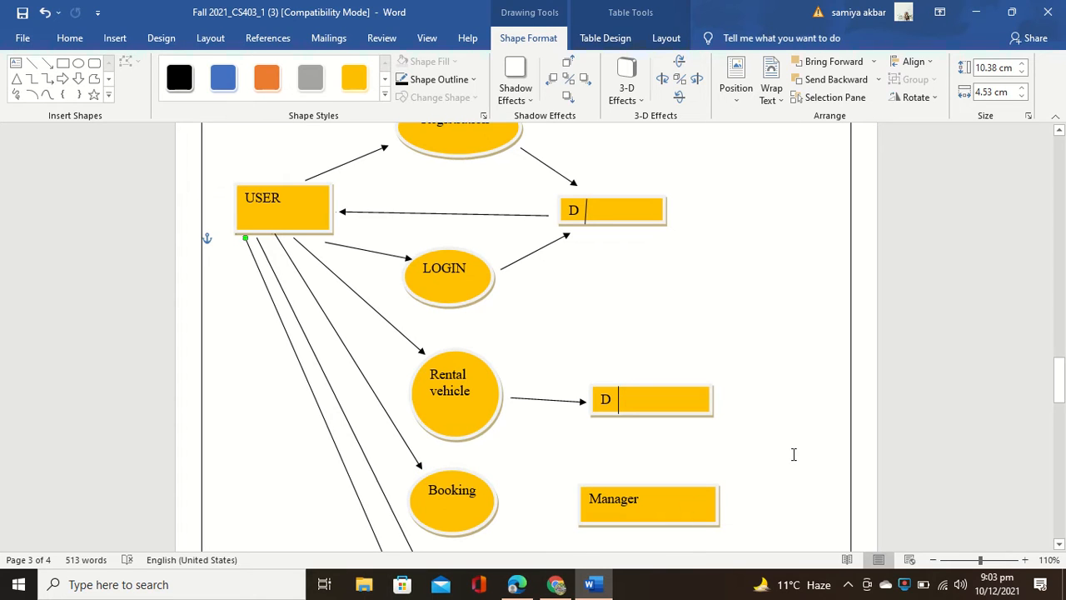
pyautogui.scroll(-3, 794, 454)
pyautogui.scroll(1, 794, 454)
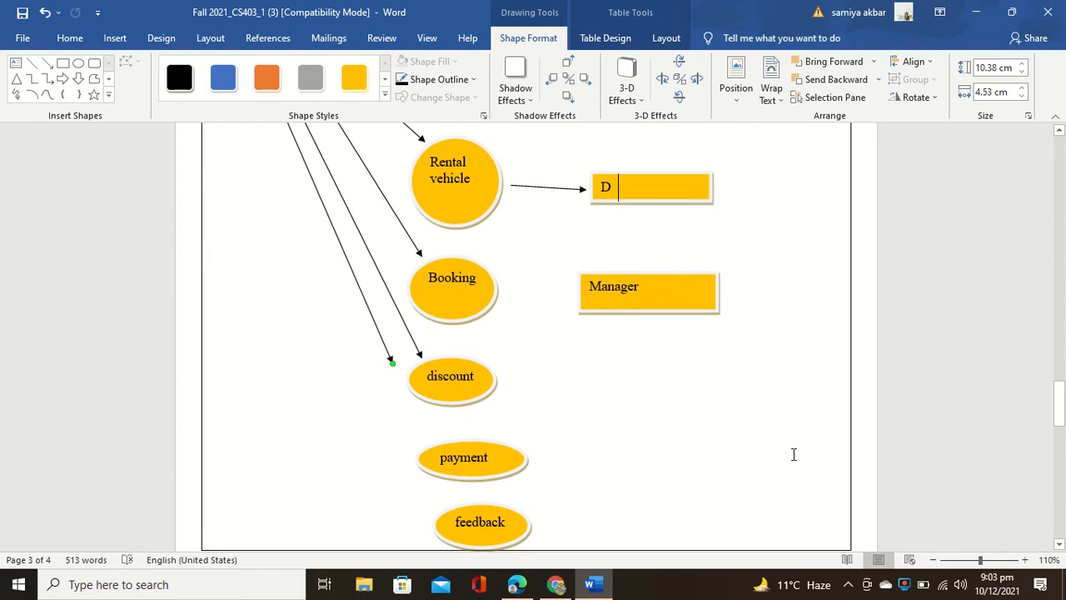
pyautogui.click(46, 12)
pyautogui.scroll(2, 267, 177)
pyautogui.scroll(-3, 793, 403)
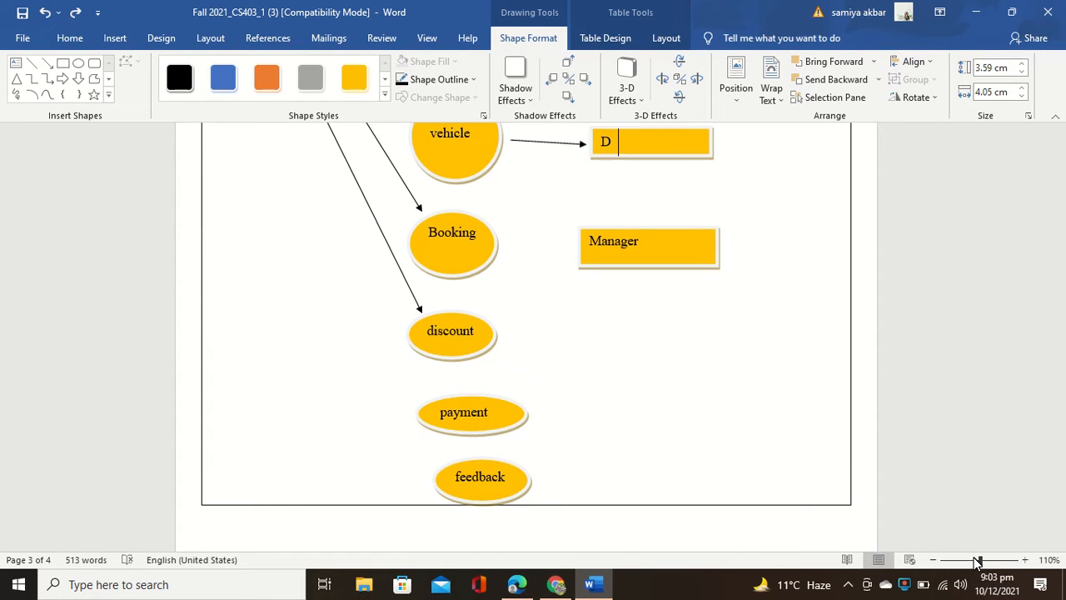
# Step: Zoom out to 86% and draw arrows from USER to payment and to feedback
pyautogui.moveTo(978, 562); pyautogui.dragTo(974, 562)
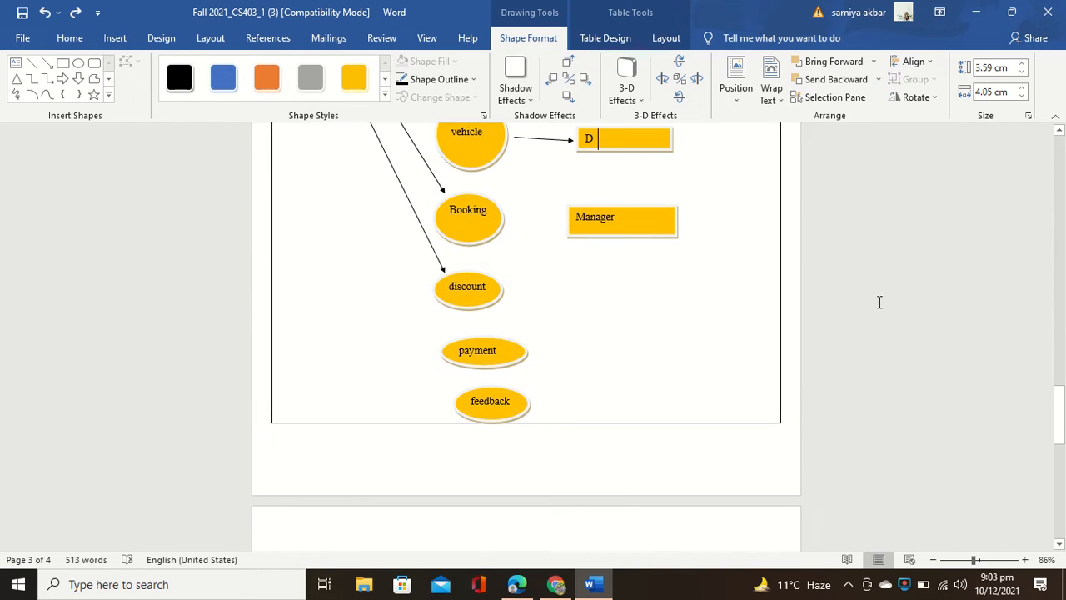
pyautogui.scroll(3, 897, 297)
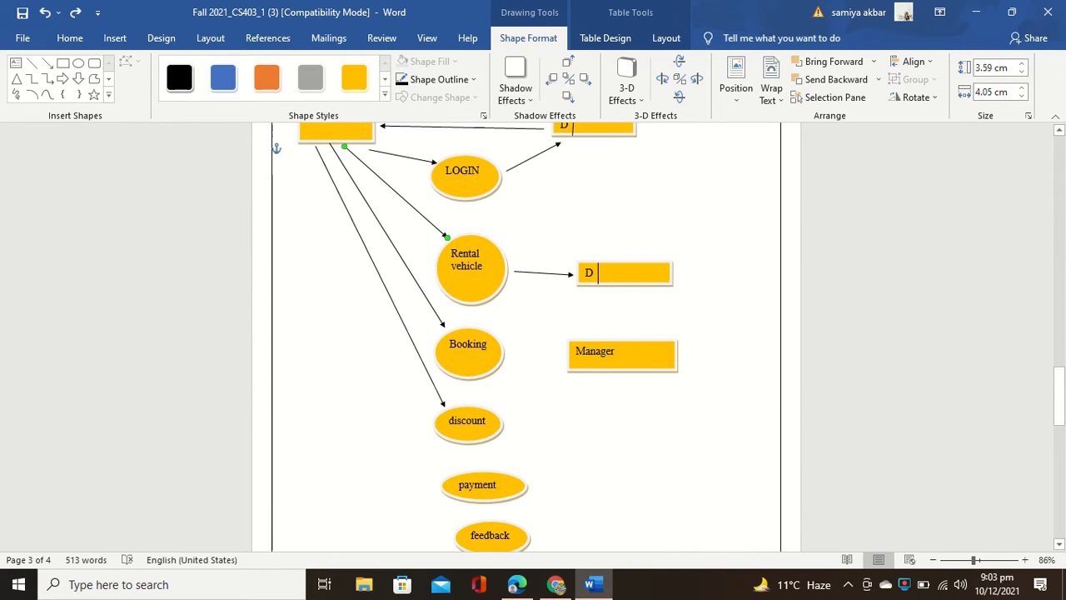
pyautogui.click(48, 63)
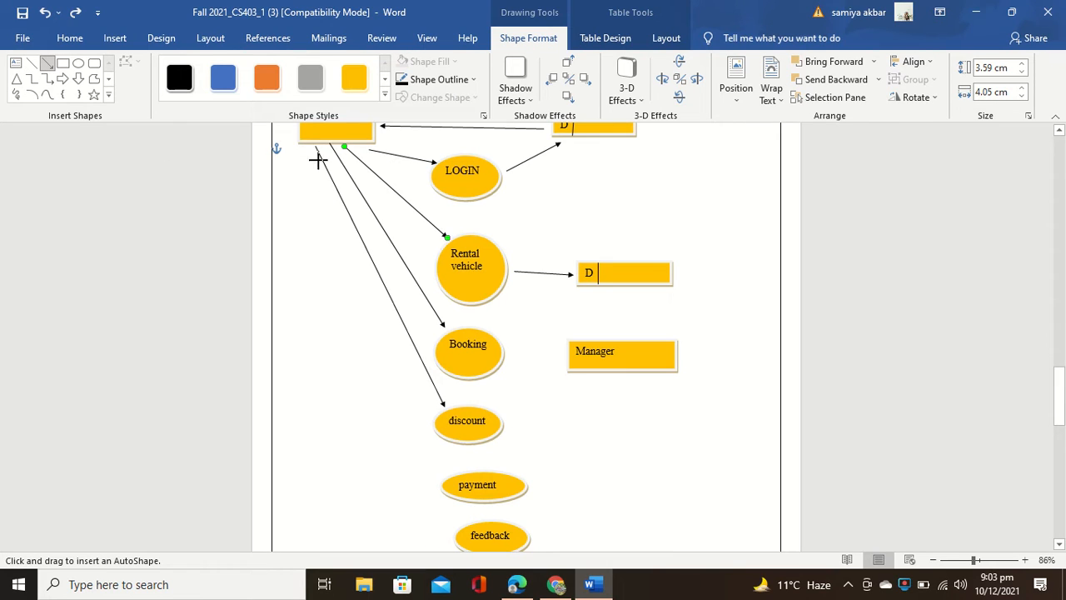
pyautogui.moveTo(306, 147); pyautogui.dragTo(456, 485)
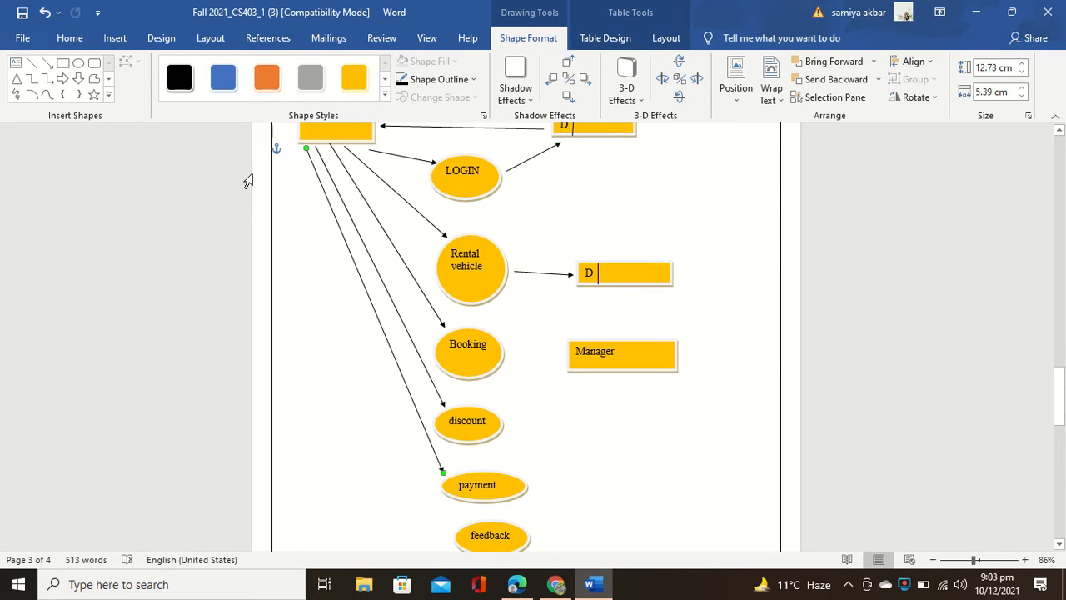
pyautogui.click(48, 63)
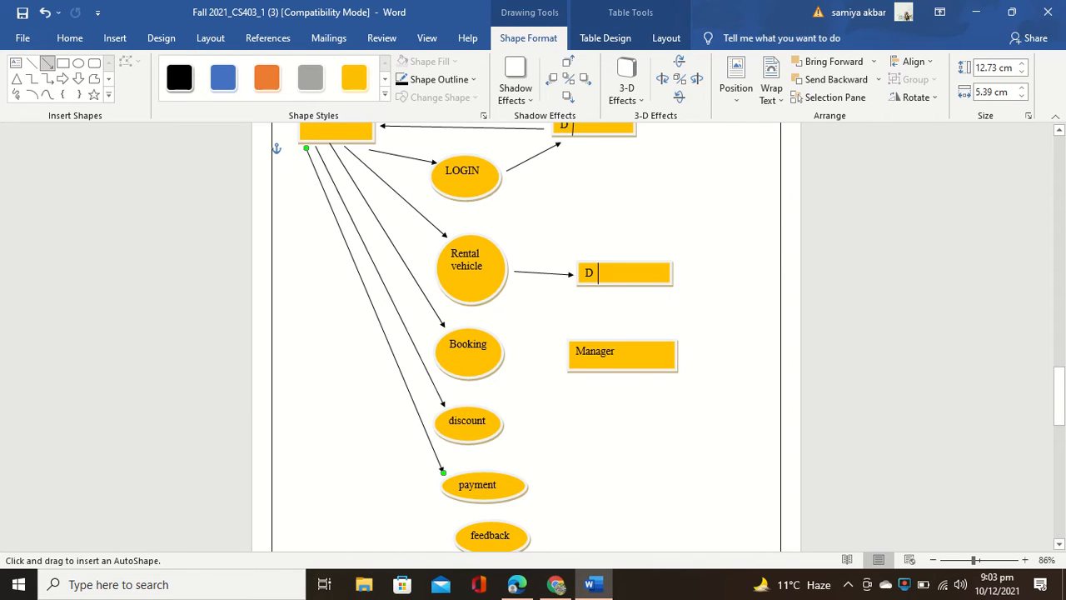
pyautogui.moveTo(307, 149); pyautogui.dragTo(448, 529)
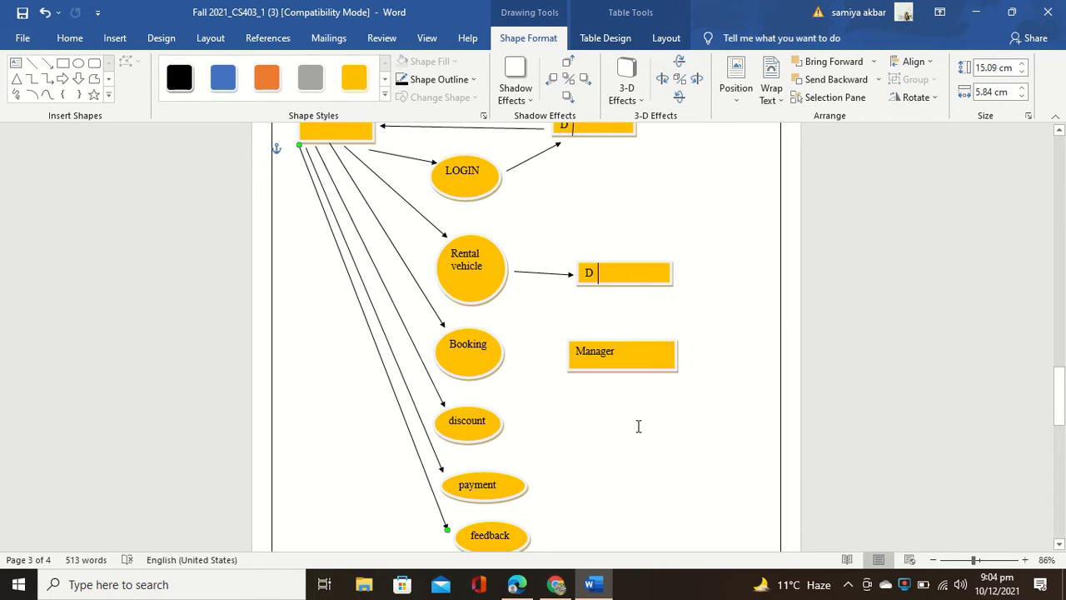
# Step: Connect Rental vehicle down to Booking, and Booking down to discount, with arrows
pyautogui.click(48, 65)
pyautogui.moveTo(472, 304); pyautogui.dragTo(472, 324)
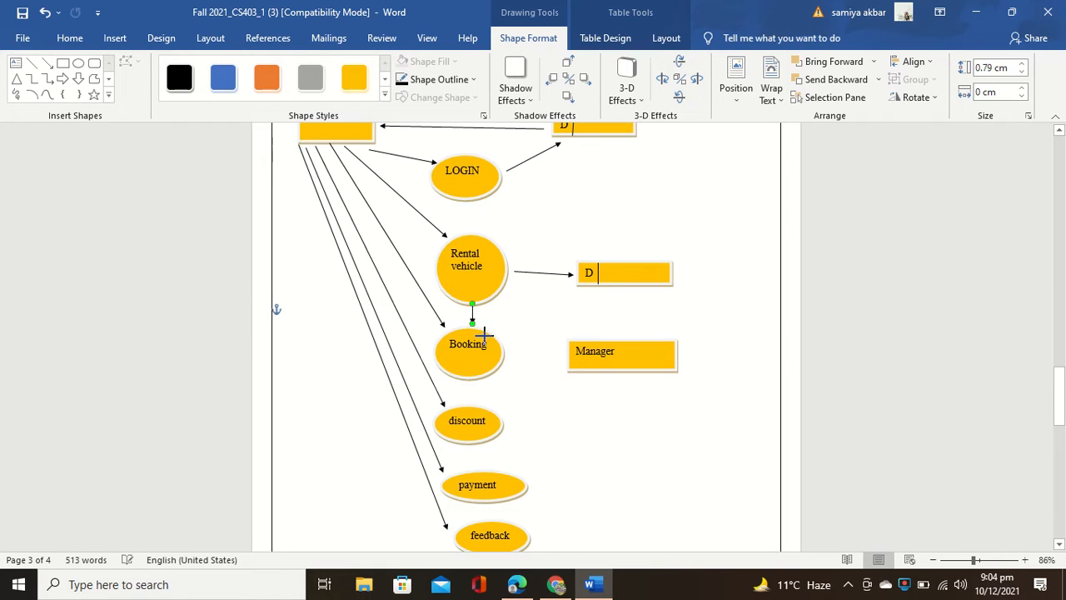
pyautogui.click(47, 63)
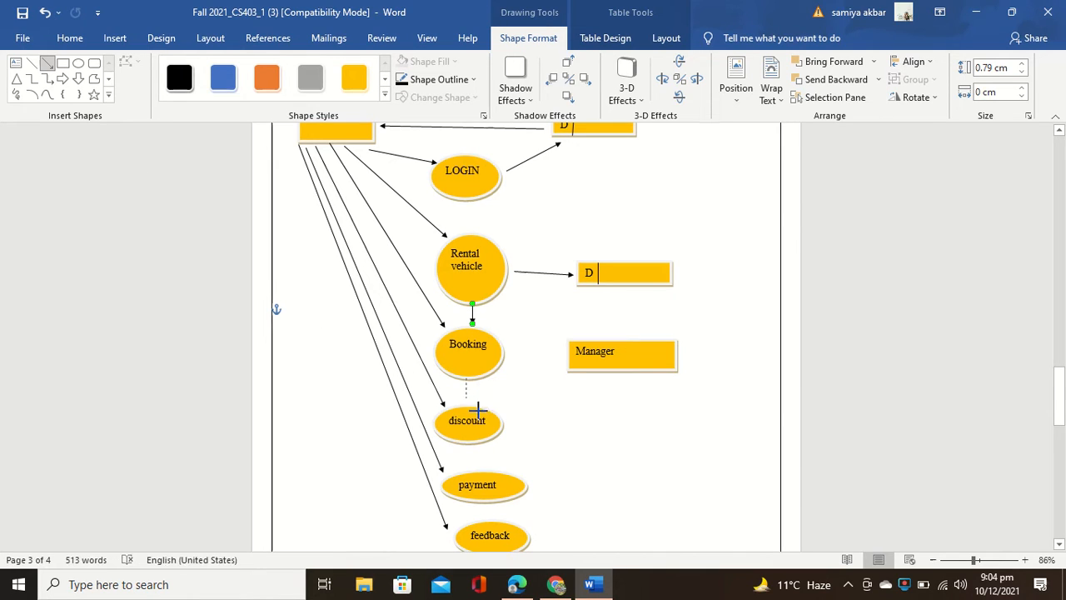
pyautogui.moveTo(466, 404)
pyautogui.mouseDown()
pyautogui.moveTo(466, 379)
pyautogui.moveTo(466, 403)
pyautogui.mouseUp()
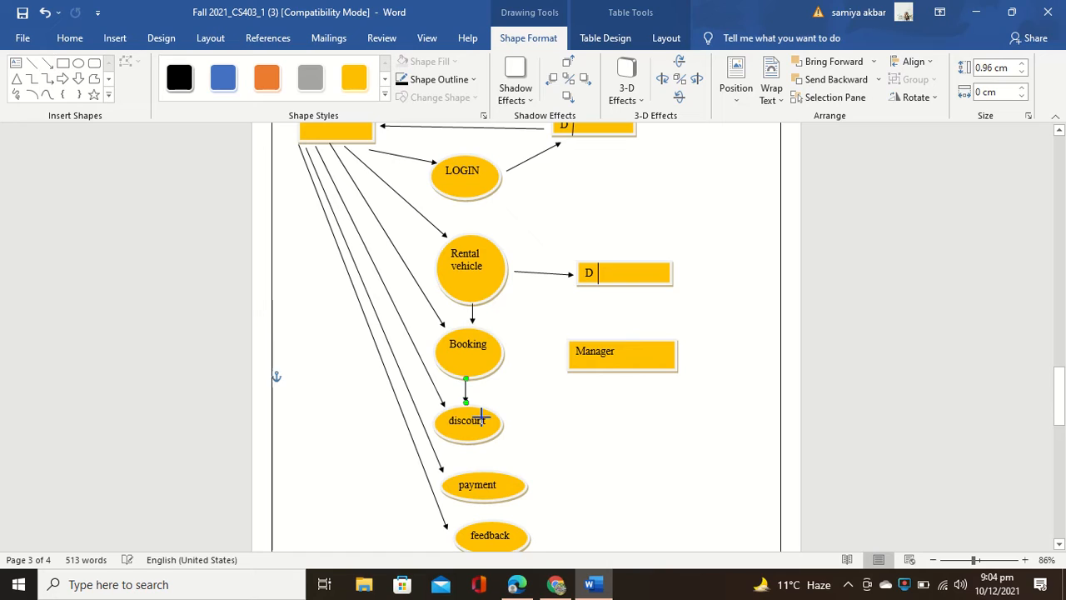
# Step: Add arrows from discount down to payment and from payment down to feedback
pyautogui.click(48, 65)
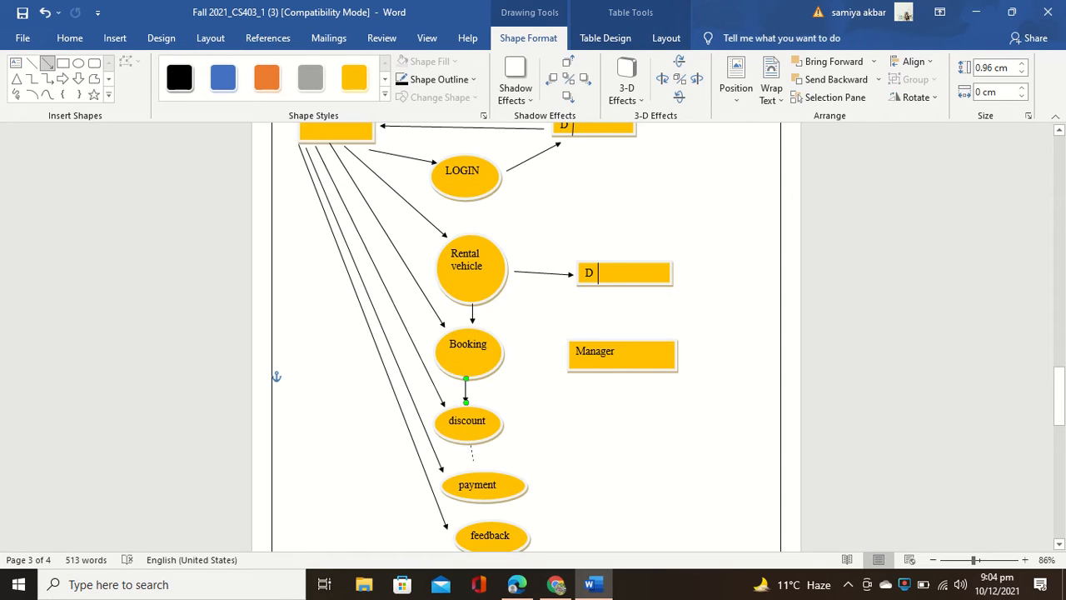
pyautogui.moveTo(473, 461)
pyautogui.mouseDown()
pyautogui.moveTo(483, 512)
pyautogui.moveTo(483, 475)
pyautogui.mouseUp()
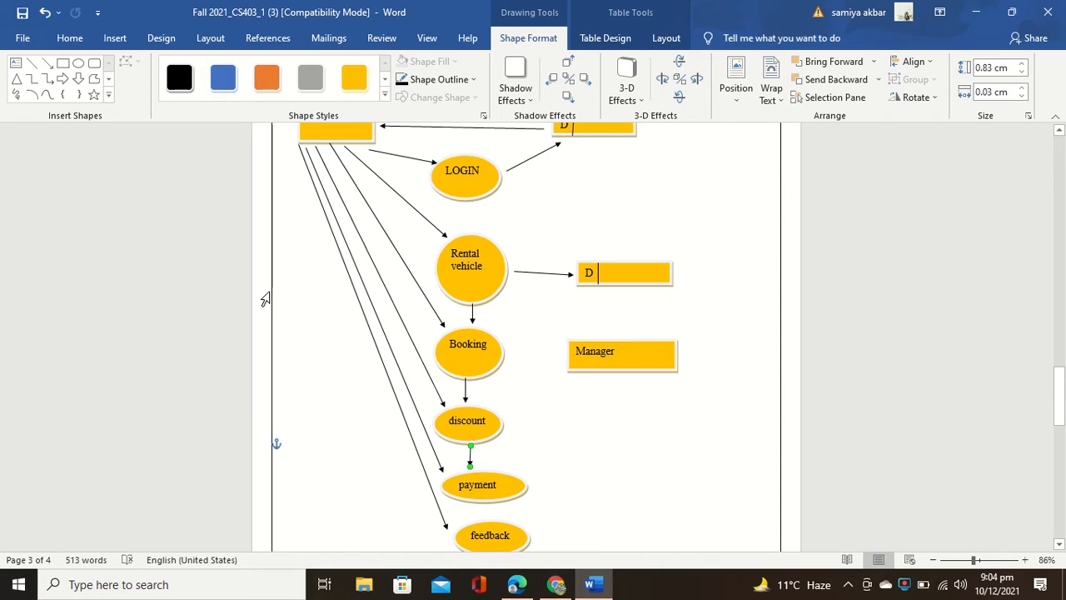
pyautogui.click(49, 64)
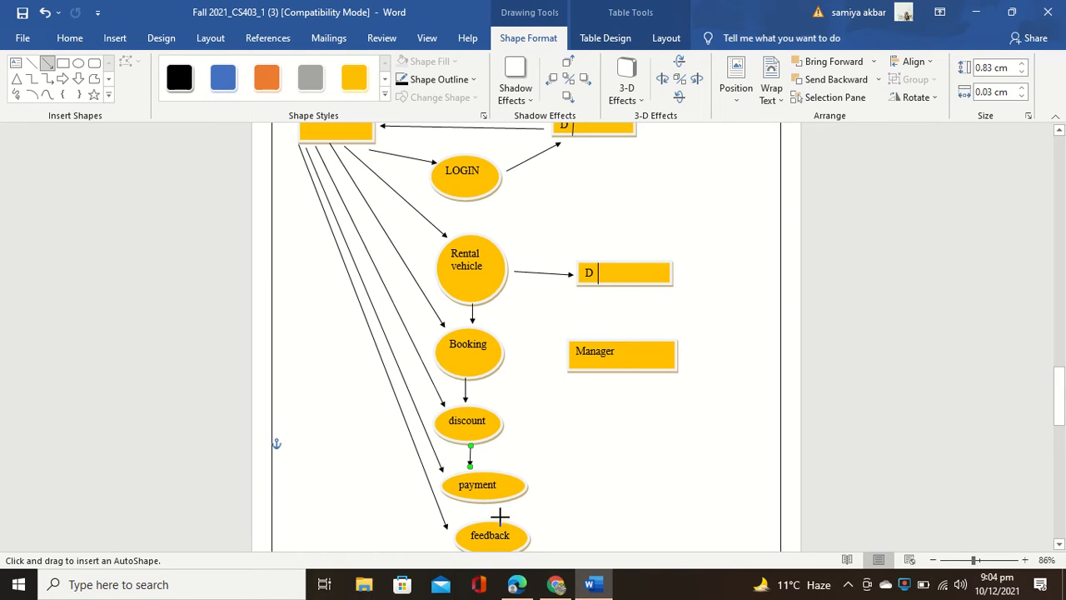
pyautogui.moveTo(487, 503); pyautogui.dragTo(489, 521)
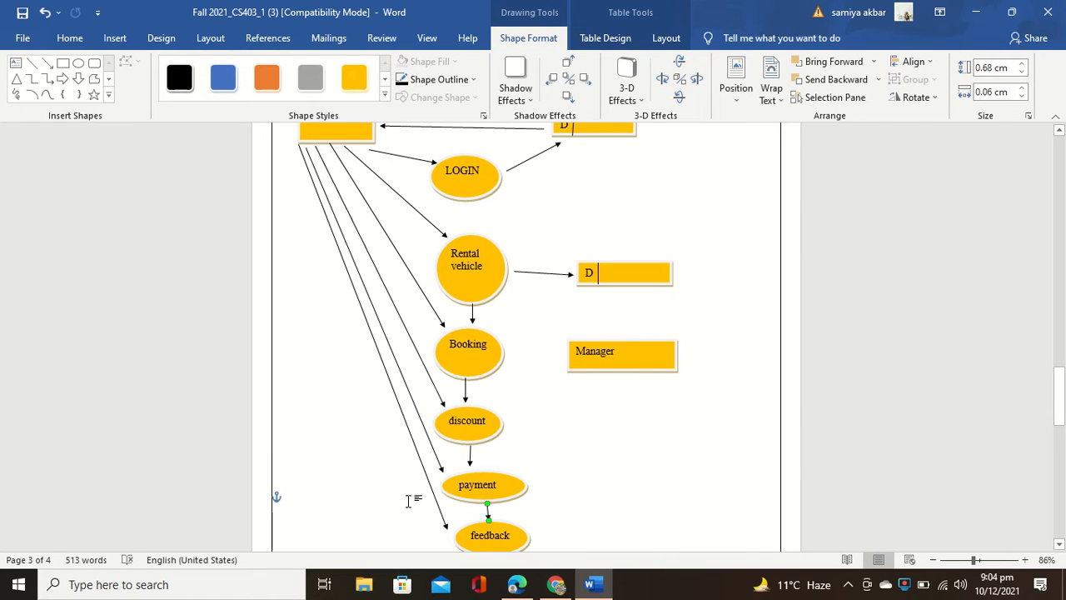
pyautogui.click(47, 62)
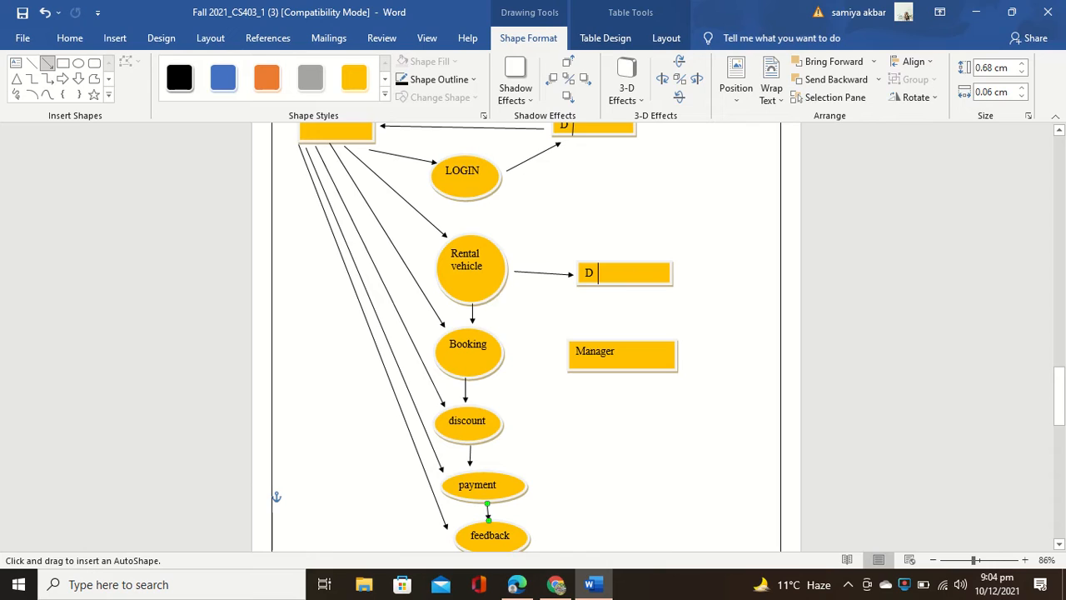
# Step: Draw arrows from Rental vehicle to Manager, then from Manager to Booking, discount and payment
pyautogui.moveTo(514, 308); pyautogui.dragTo(561, 334)
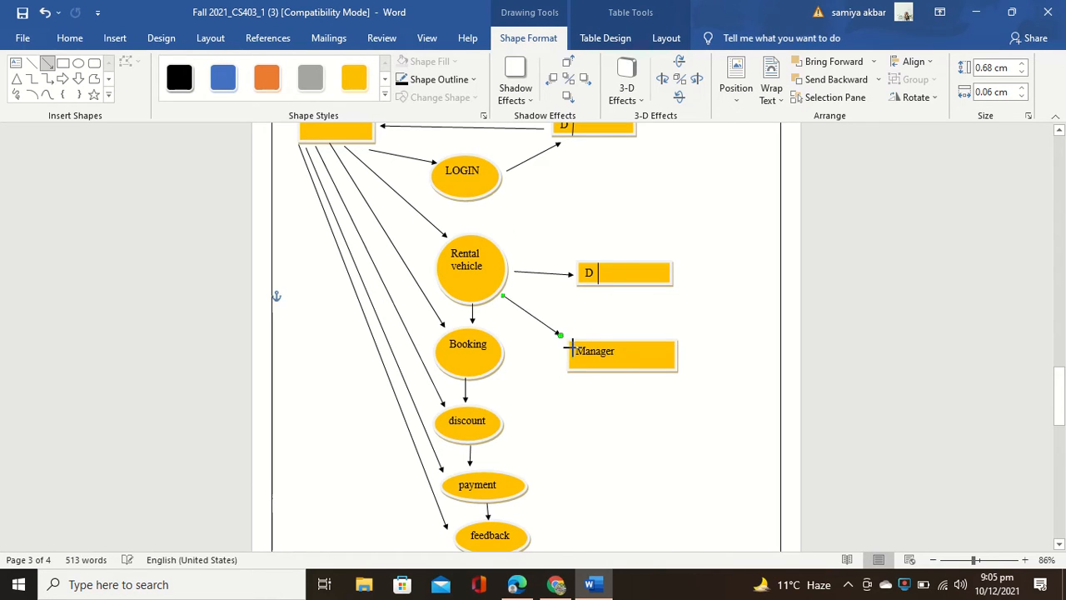
pyautogui.click(48, 64)
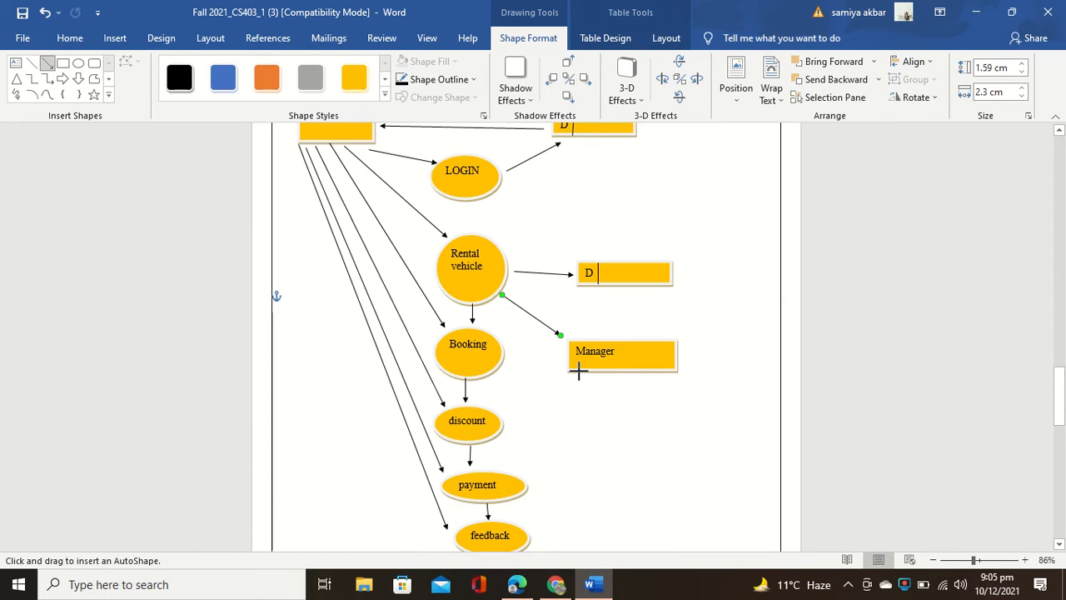
pyautogui.moveTo(533, 359); pyautogui.dragTo(507, 355)
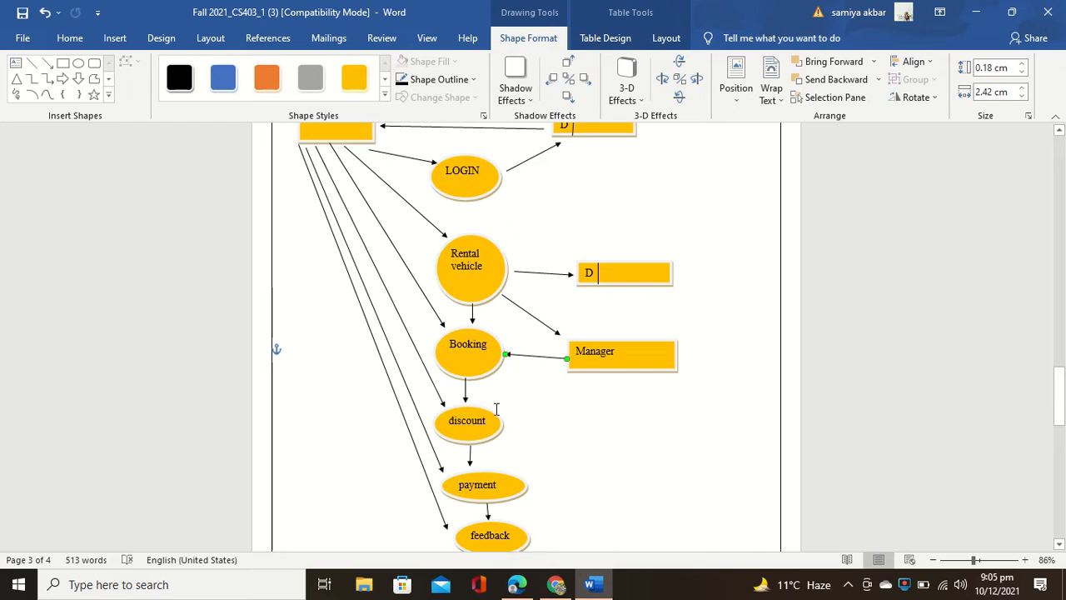
pyautogui.click(49, 66)
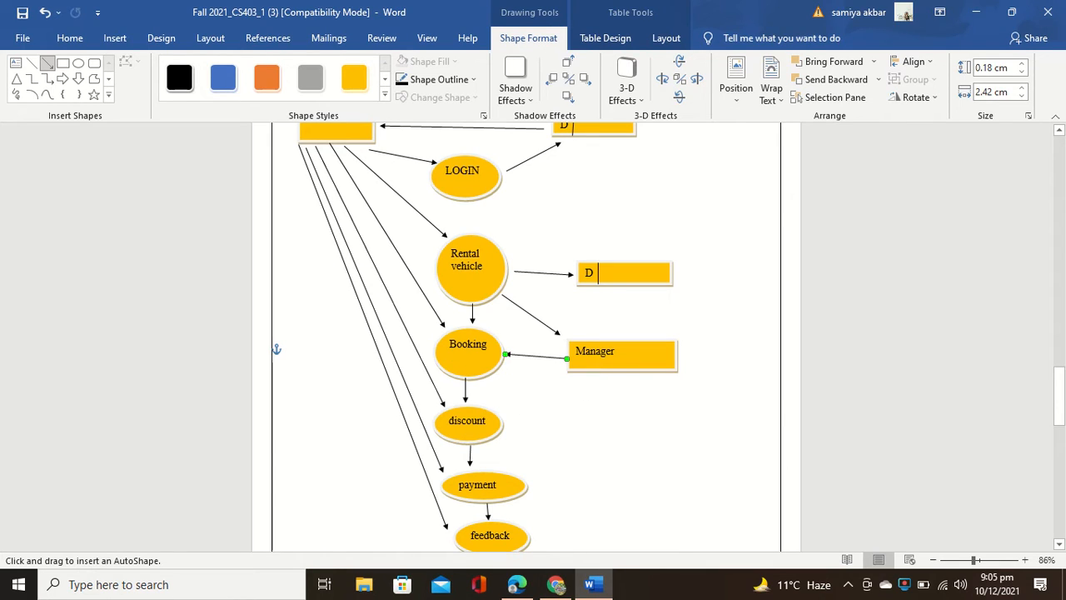
pyautogui.moveTo(574, 377); pyautogui.dragTo(505, 414)
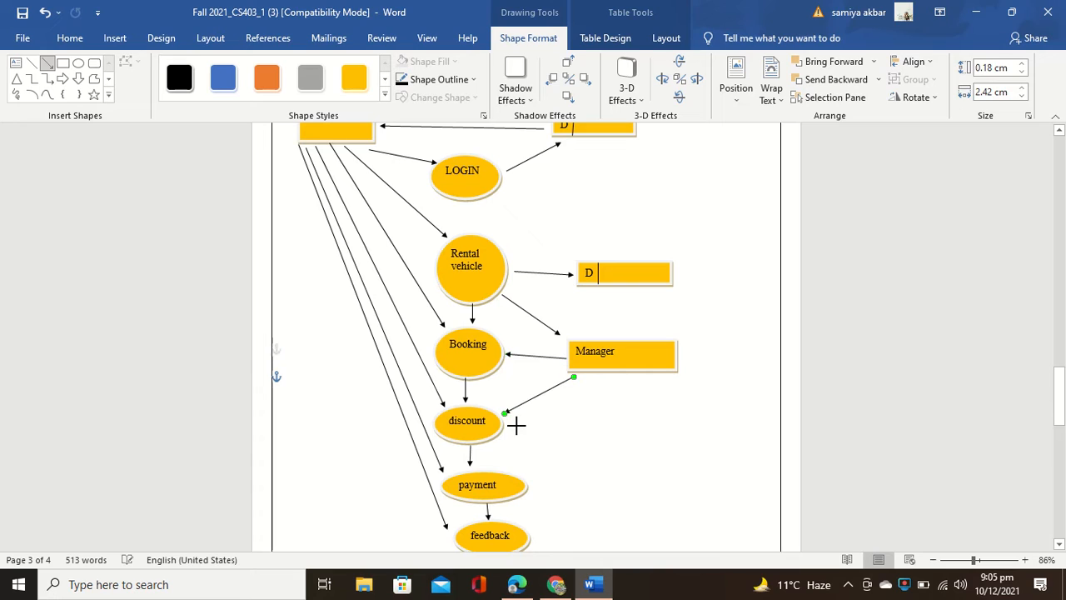
pyautogui.click(48, 63)
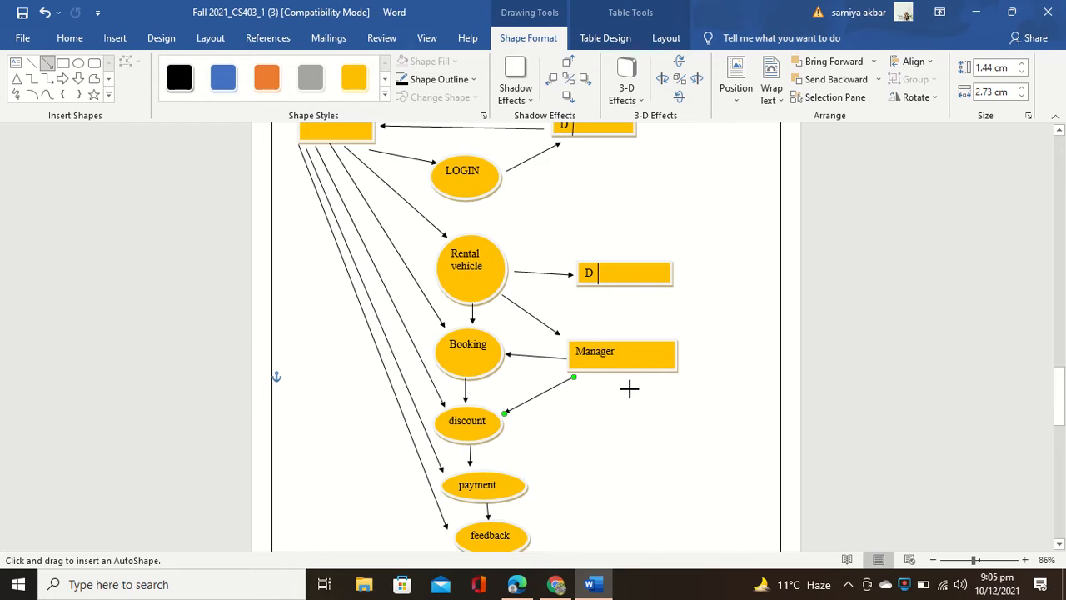
pyautogui.moveTo(629, 388)
pyautogui.mouseDown()
pyautogui.moveTo(543, 469)
pyautogui.moveTo(521, 530)
pyautogui.moveTo(531, 483)
pyautogui.mouseUp()
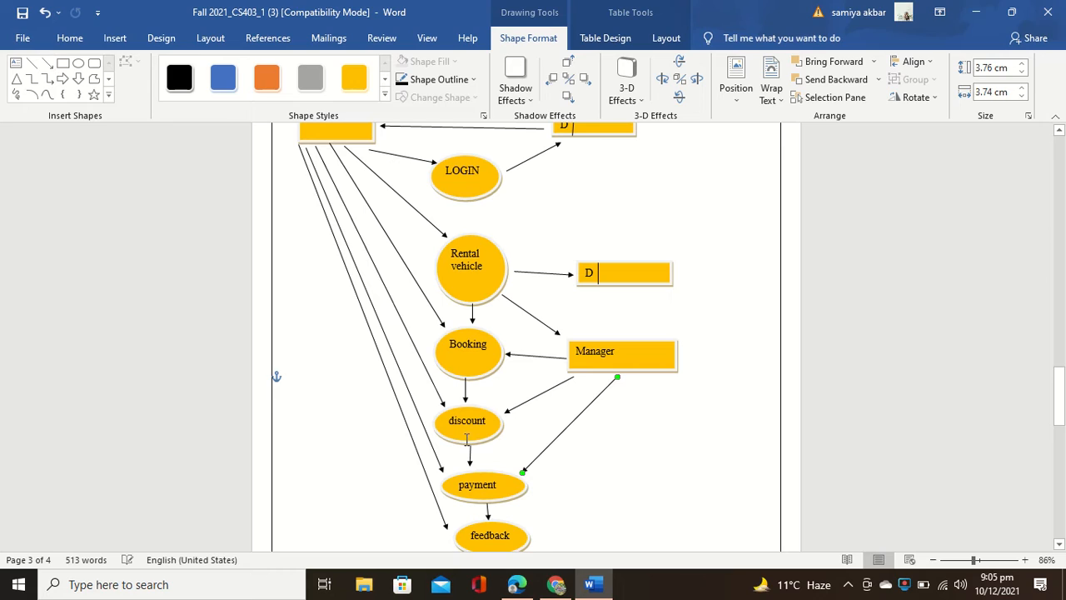
# Step: Add an arrow from feedback up to Manager and a plain line up-right from Manager's top
pyautogui.click(47, 63)
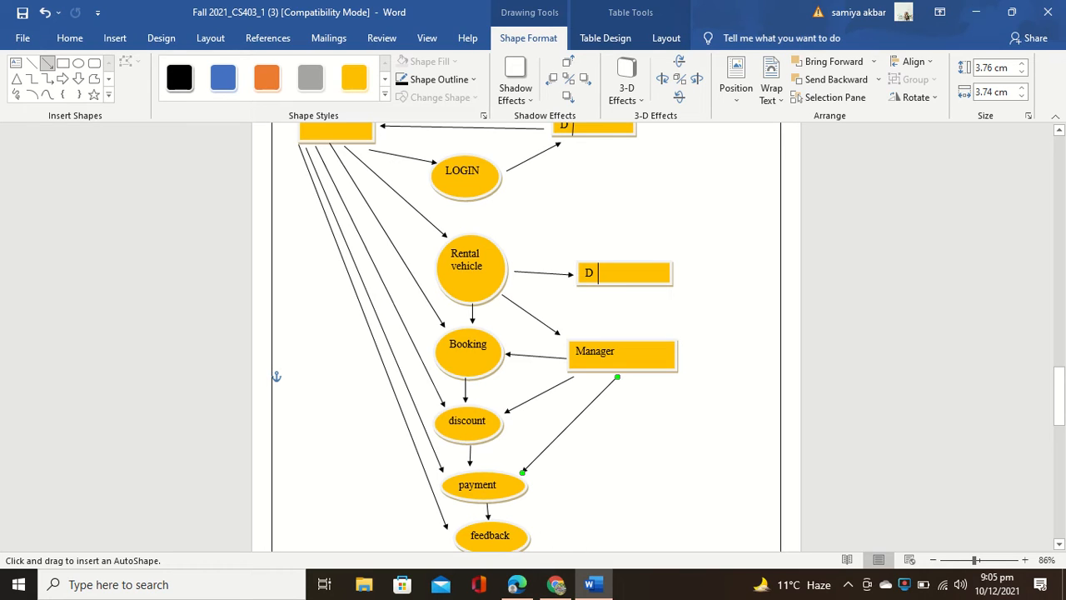
pyautogui.moveTo(541, 543); pyautogui.dragTo(647, 384)
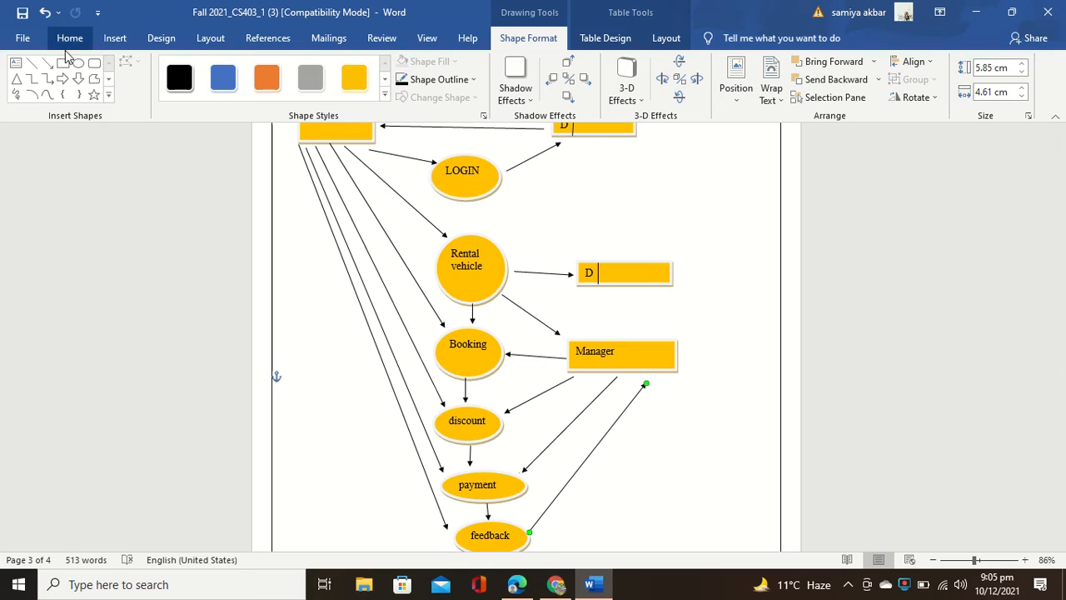
pyautogui.click(37, 63)
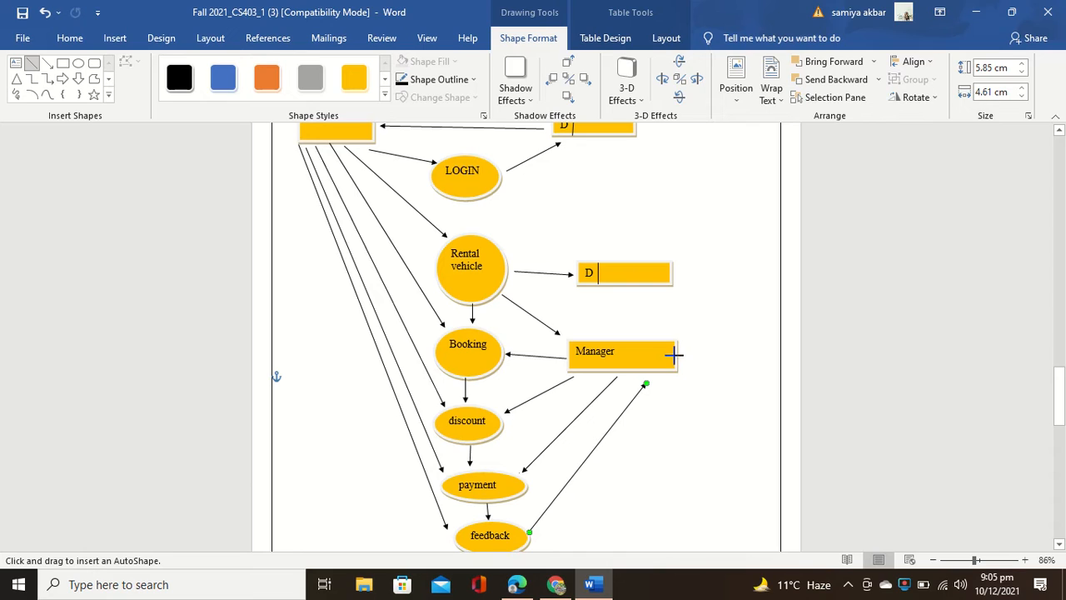
pyautogui.moveTo(666, 339); pyautogui.dragTo(713, 231)
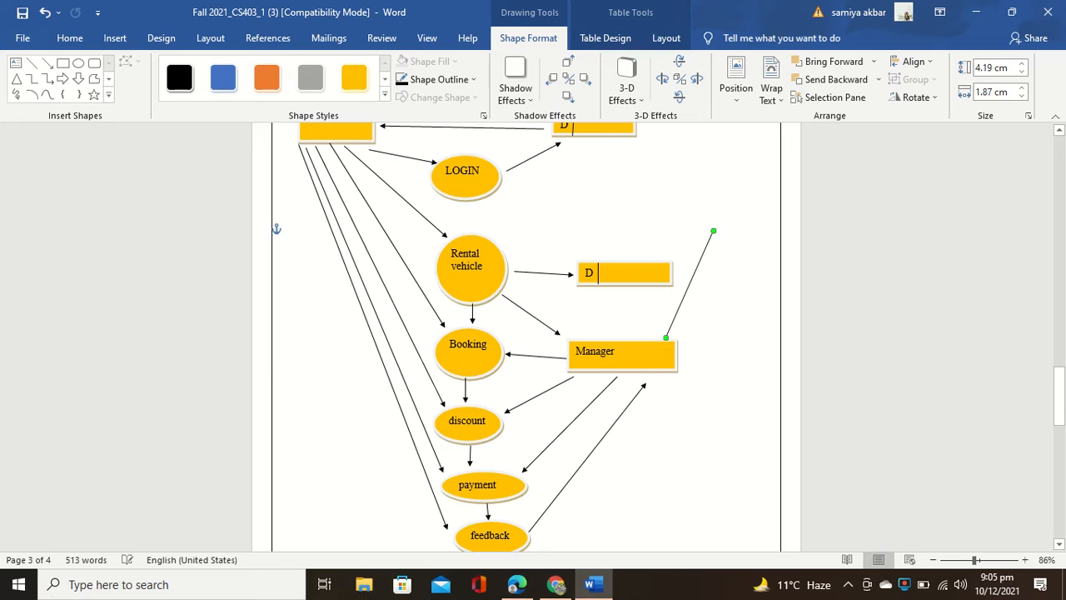
# Step: Remove the accidental short line drawn from LOGIN's right edge with Undo
pyautogui.click(37, 65)
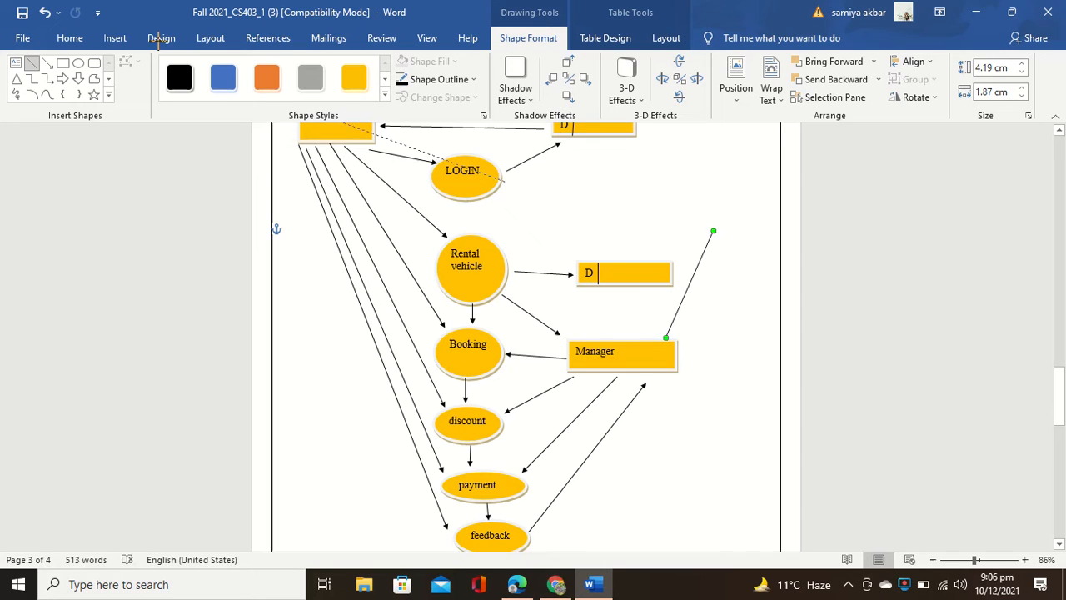
pyautogui.moveTo(502, 180)
pyautogui.mouseDown()
pyautogui.moveTo(546, 194)
pyautogui.moveTo(512, 185)
pyautogui.mouseUp()
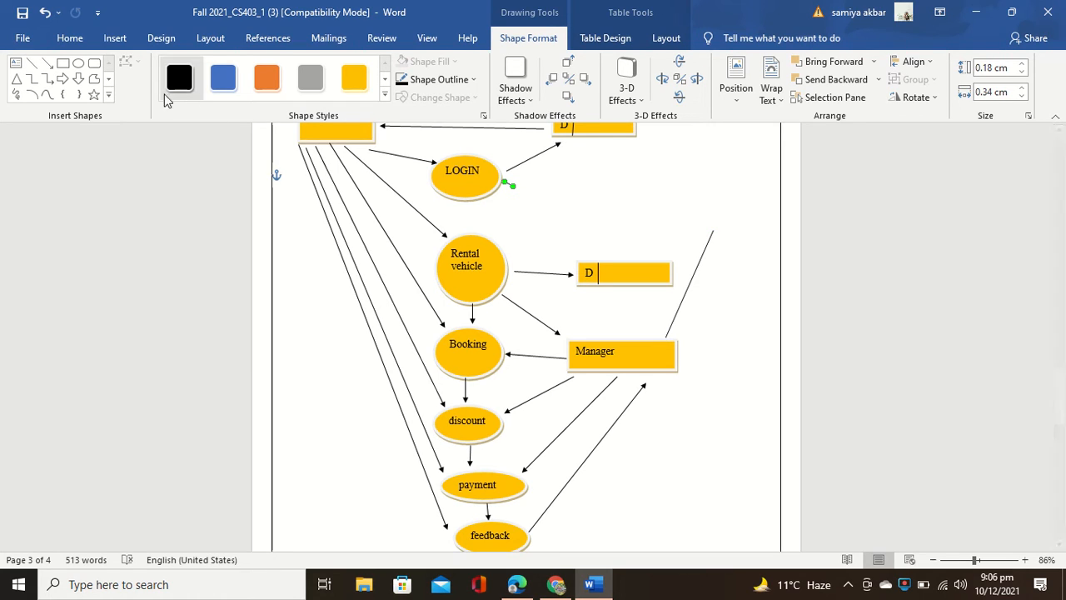
pyautogui.click(46, 14)
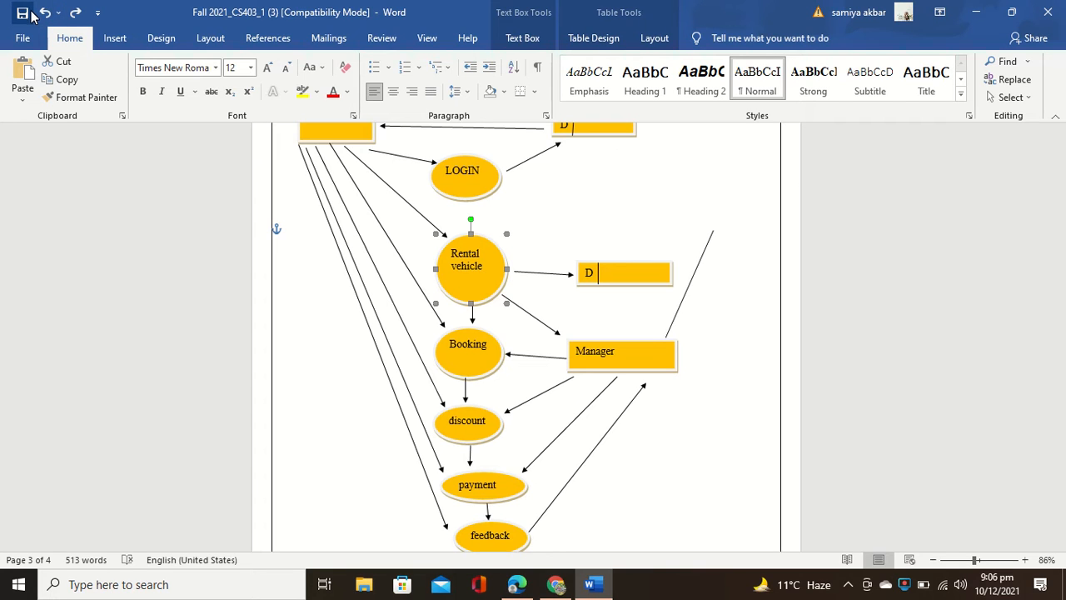
# Step: Draw arrows from the Manager line's top end to LOGIN and from LOGIN down to Rental vehicle
pyautogui.click(115, 38)
pyautogui.click(211, 64)
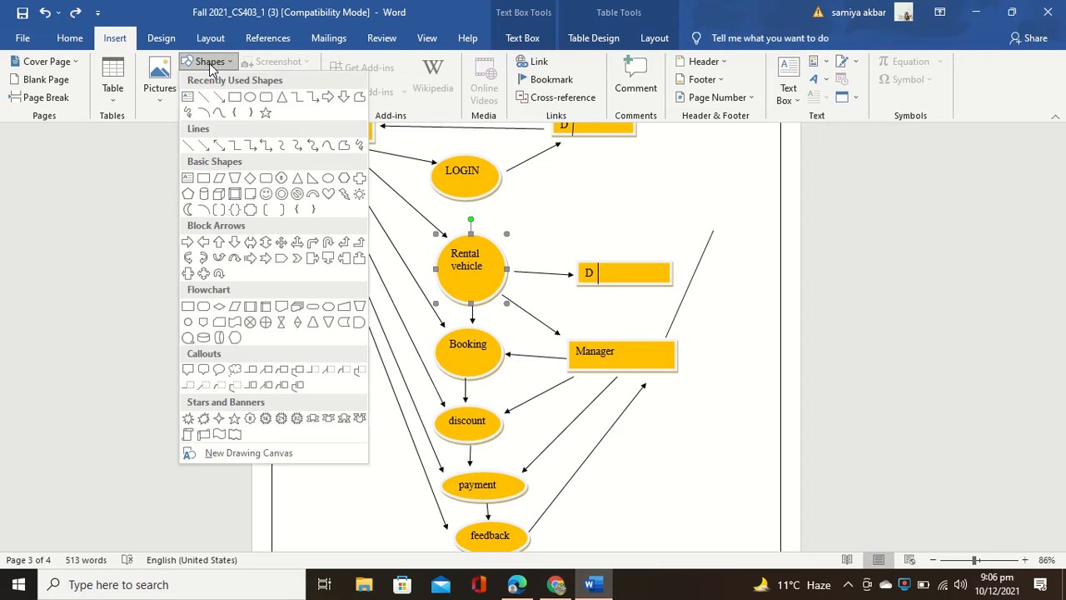
pyautogui.click(220, 99)
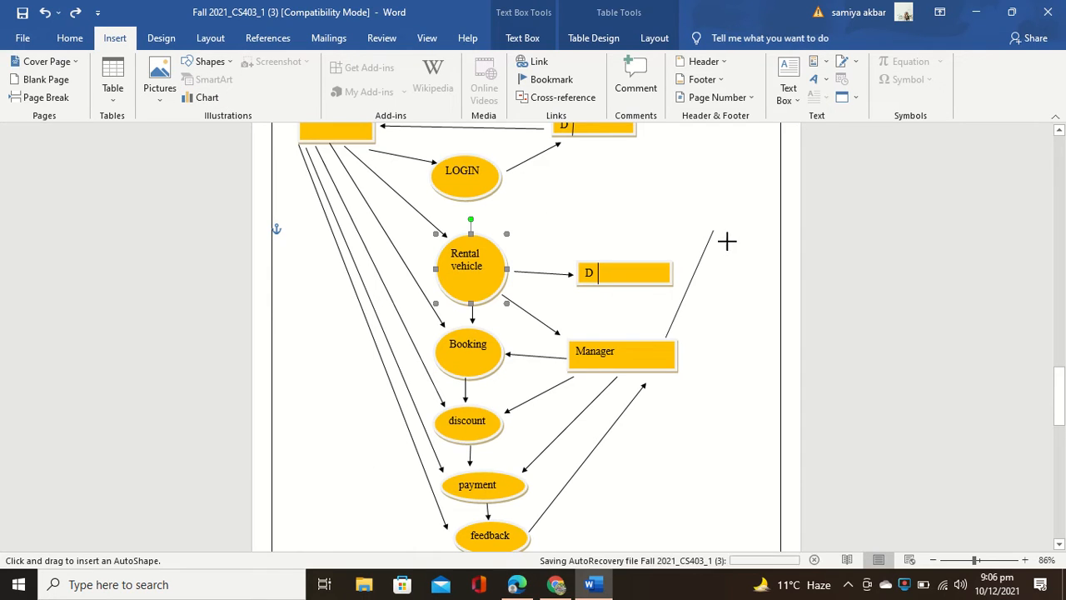
pyautogui.moveTo(715, 228); pyautogui.dragTo(516, 198)
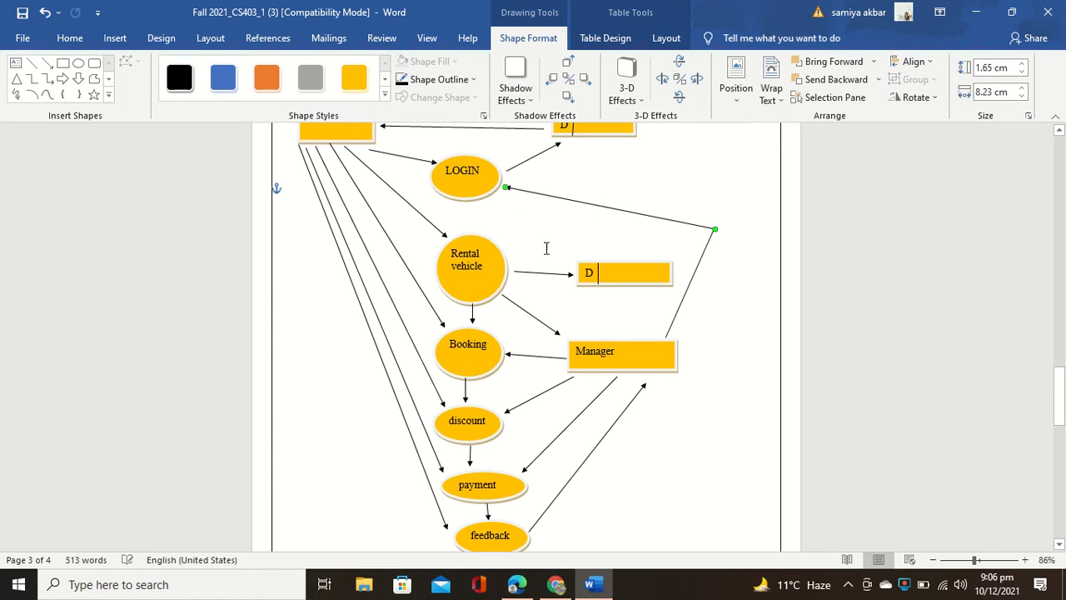
pyautogui.click(48, 65)
pyautogui.moveTo(475, 204); pyautogui.dragTo(475, 226)
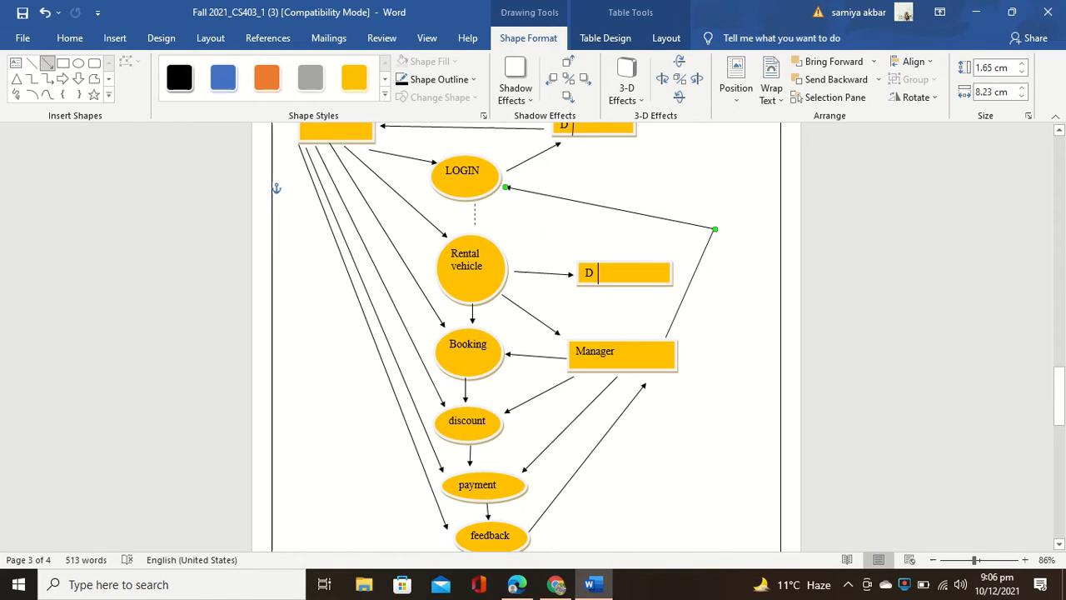
# Step: Select the whole document, dismiss the context menu, then deselect and go to page 4's empty table
pyautogui.tripleClick(223, 194)
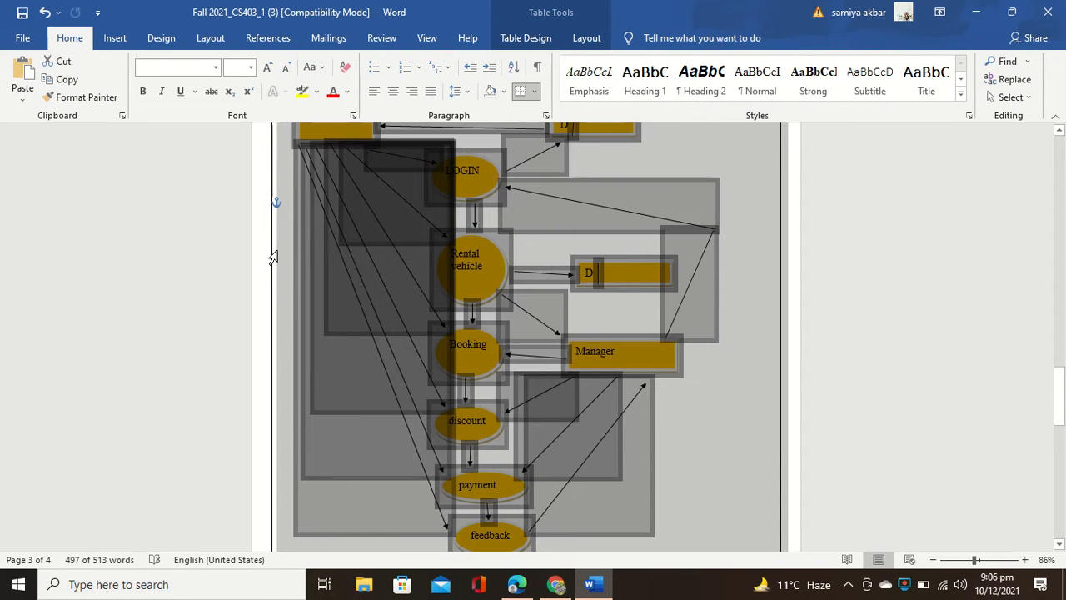
pyautogui.rightClick(755, 269)
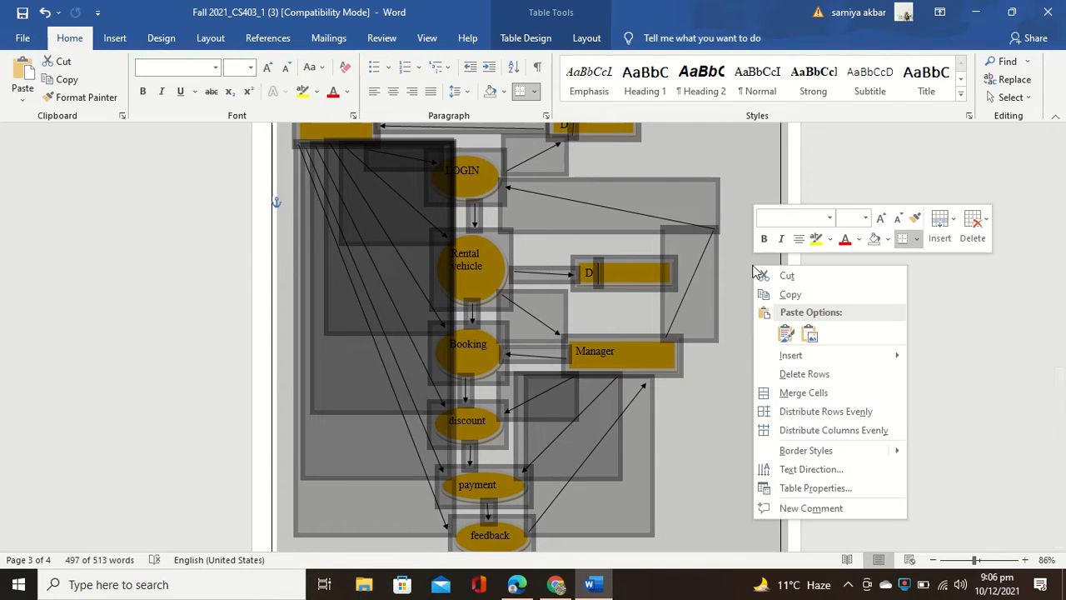
pyautogui.press('Escape')
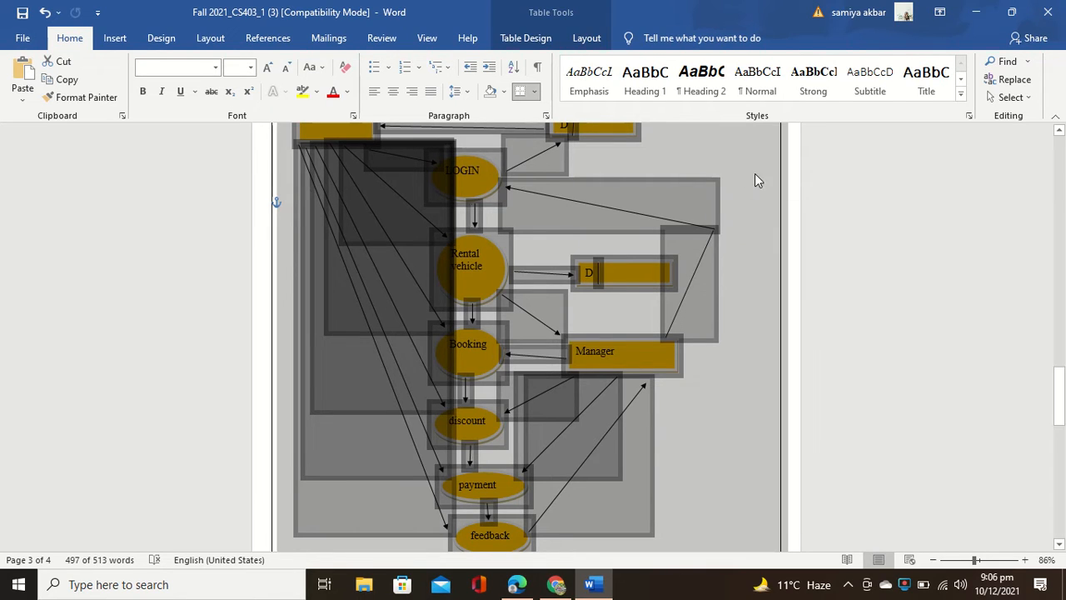
pyautogui.click(958, 193)
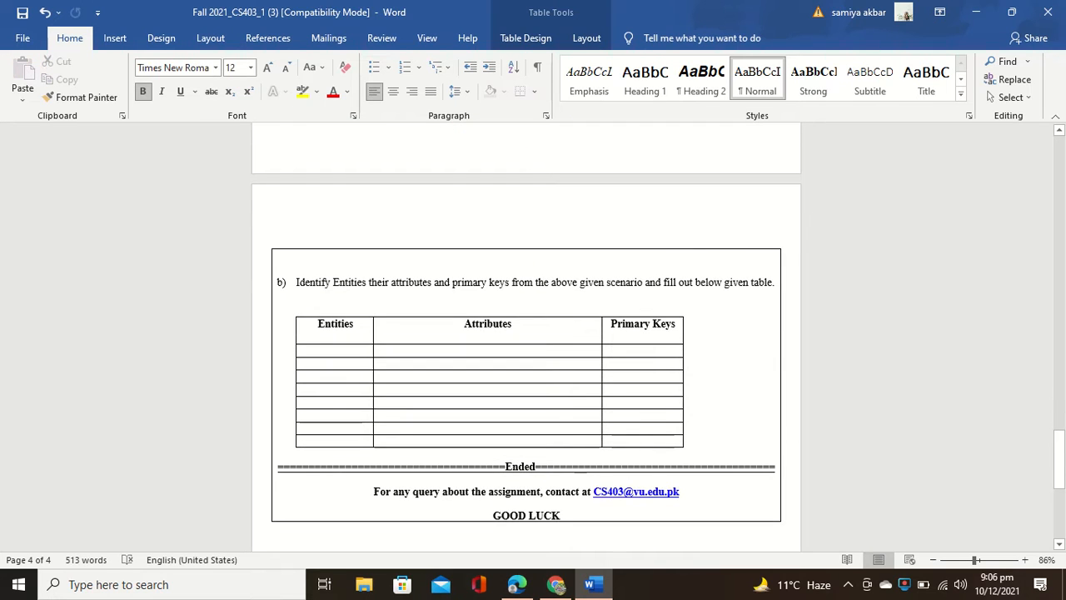
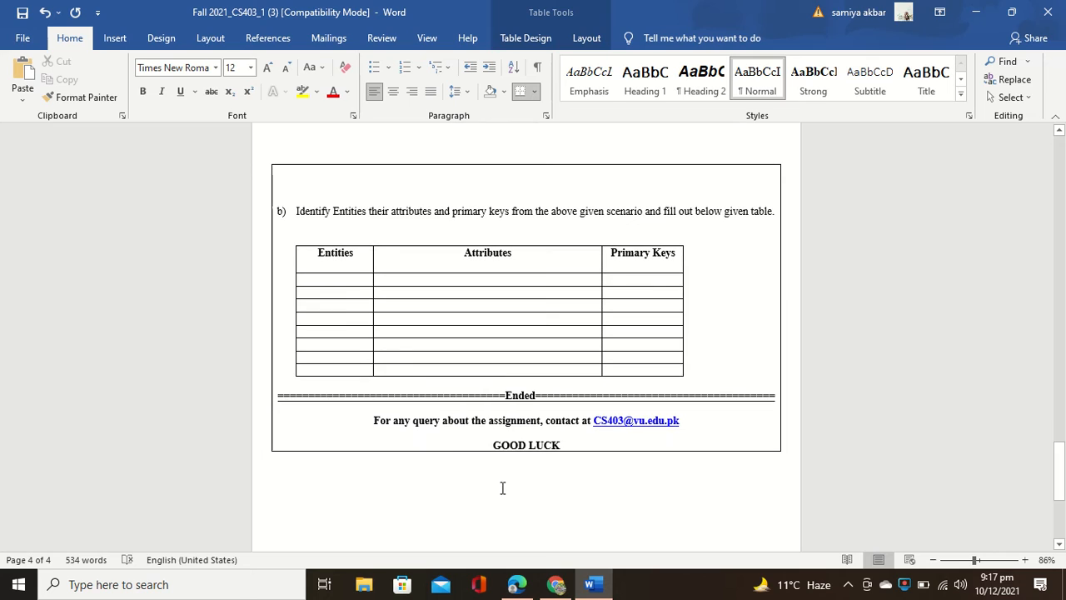
# Step: Scroll up from the empty Entities cell to the Rent a Vehicle Context Level DFD
pyautogui.click(329, 280)
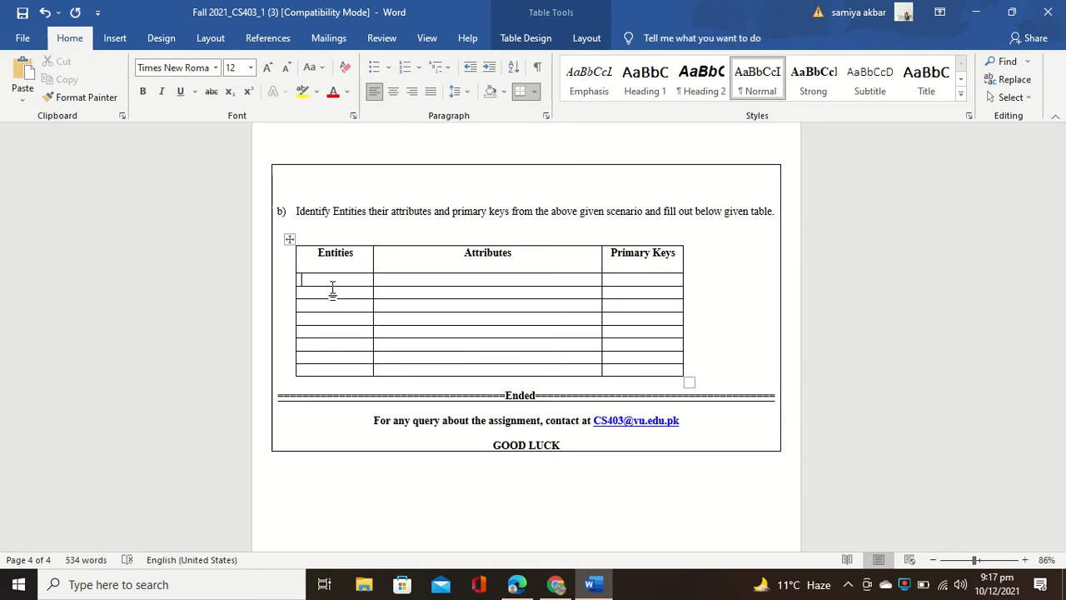
pyautogui.scroll(-1, 331, 289)
pyautogui.scroll(10, 331, 289)
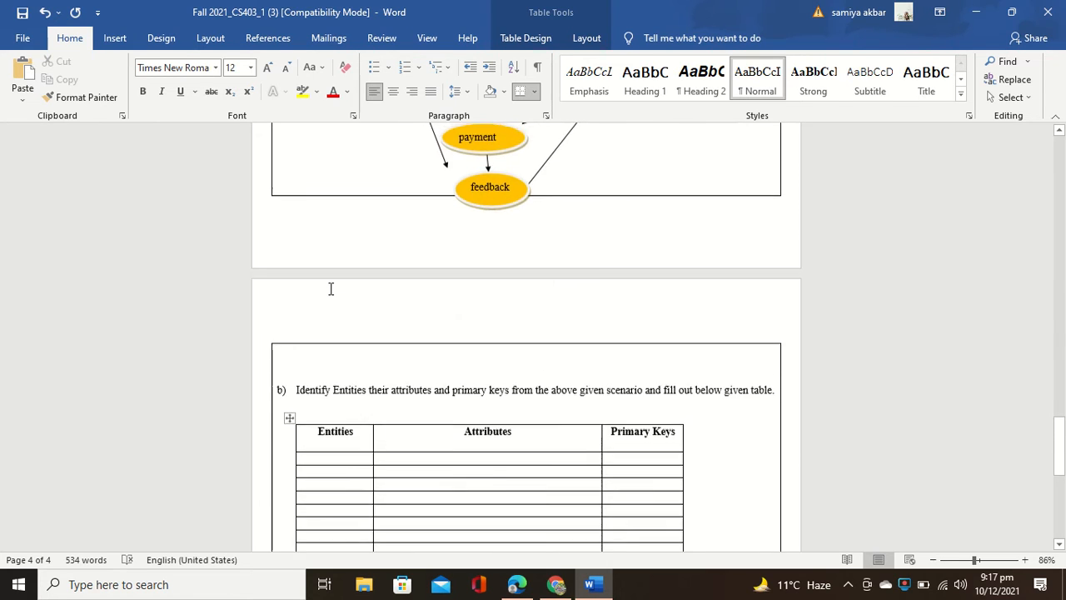
pyautogui.scroll(12, 331, 289)
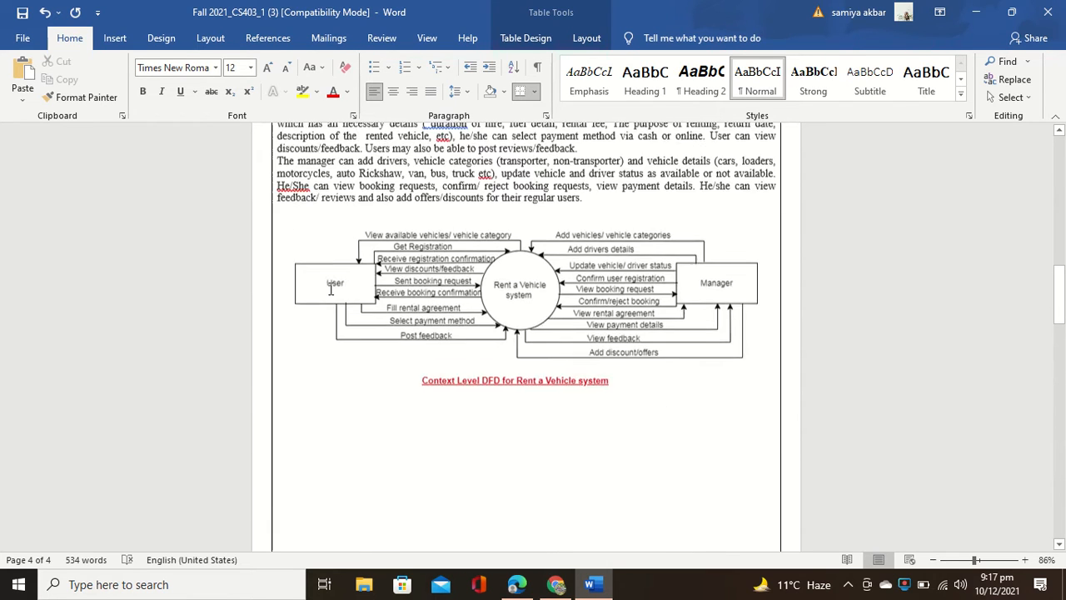
# Step: Reread the question statement's vehicle-types sentence, then return to part b)'s table and shorten its first row
pyautogui.scroll(4, 331, 289)
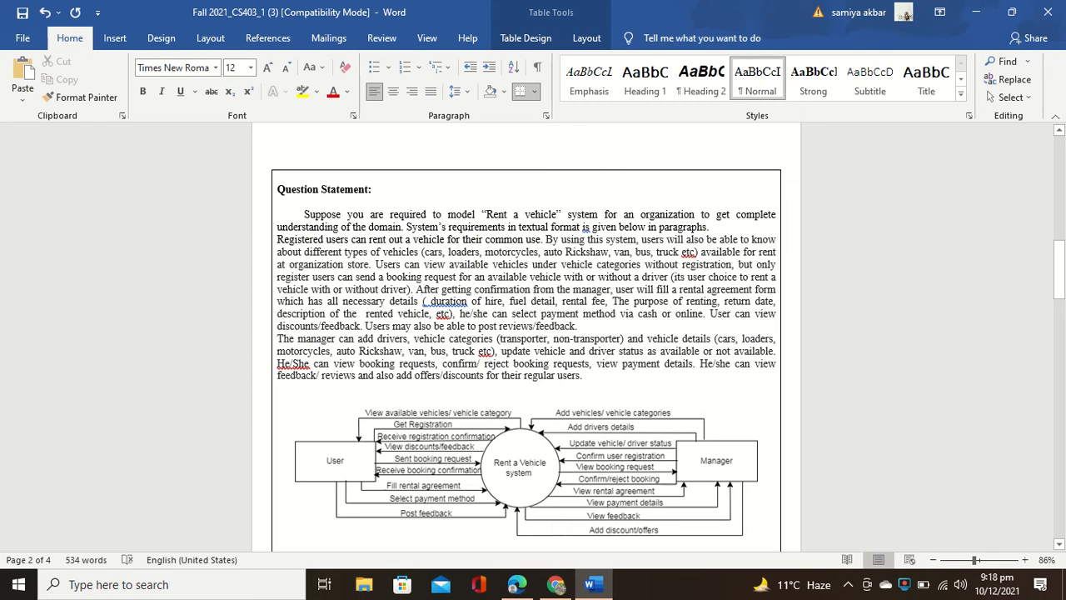
pyautogui.moveTo(642, 239); pyautogui.dragTo(664, 252)
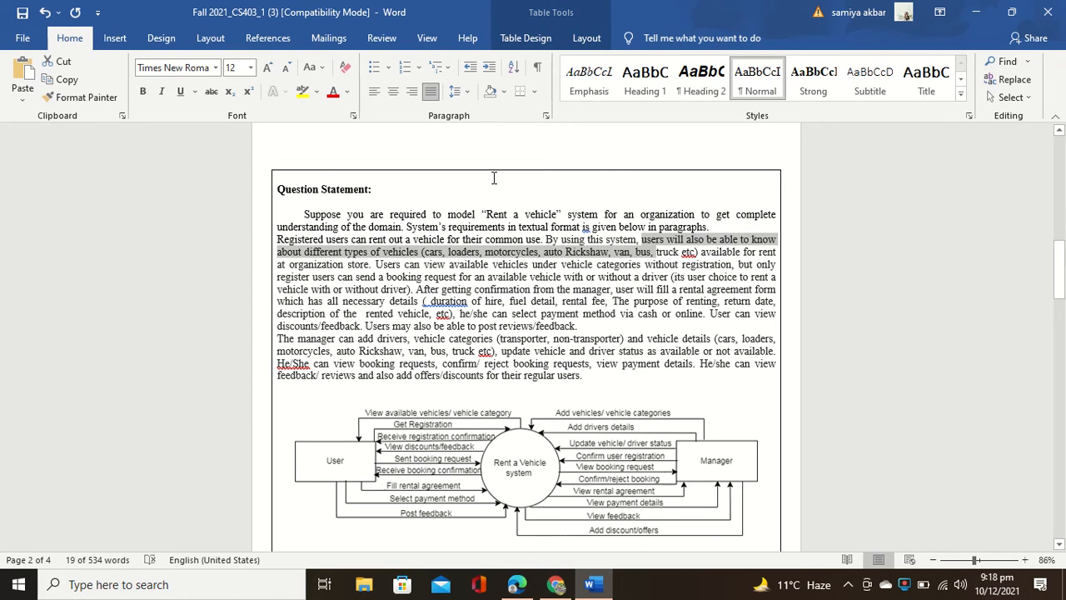
pyautogui.scroll(-15, 557, 390)
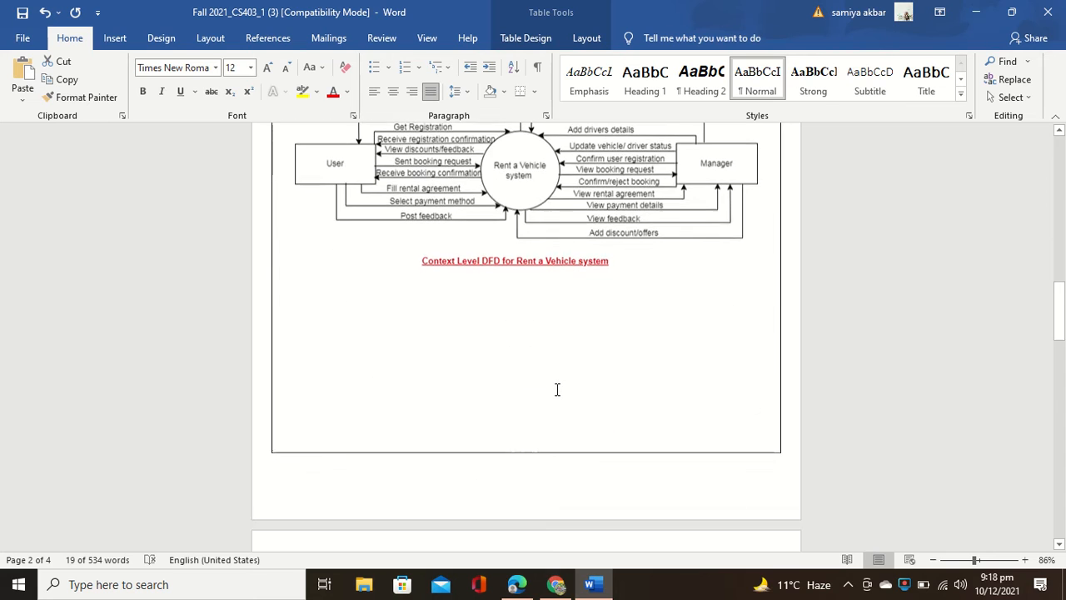
pyautogui.scroll(-12, 557, 389)
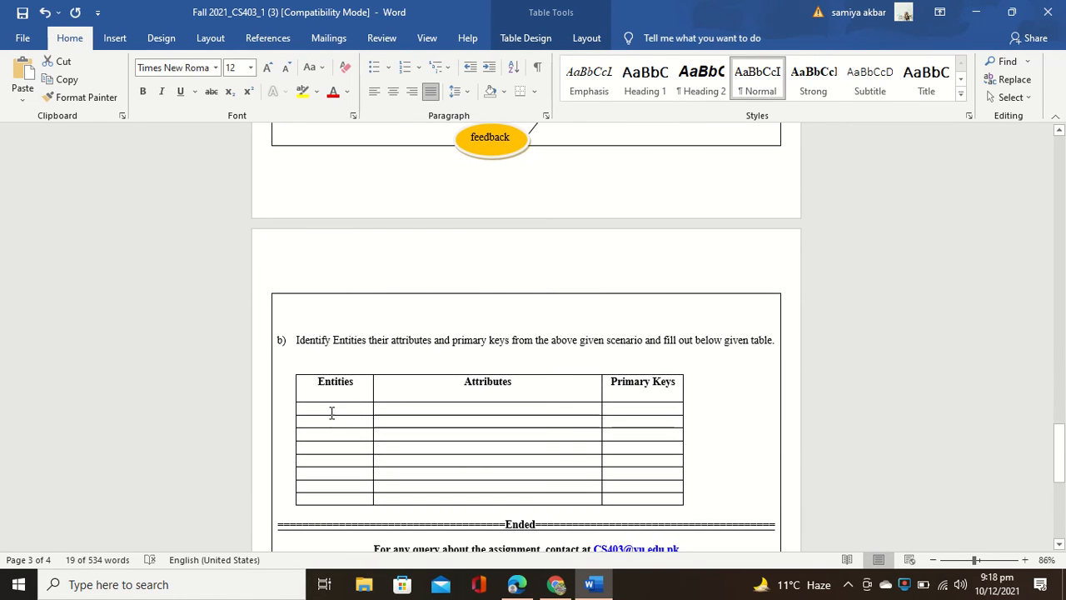
pyautogui.moveTo(335, 415); pyautogui.dragTo(328, 410)
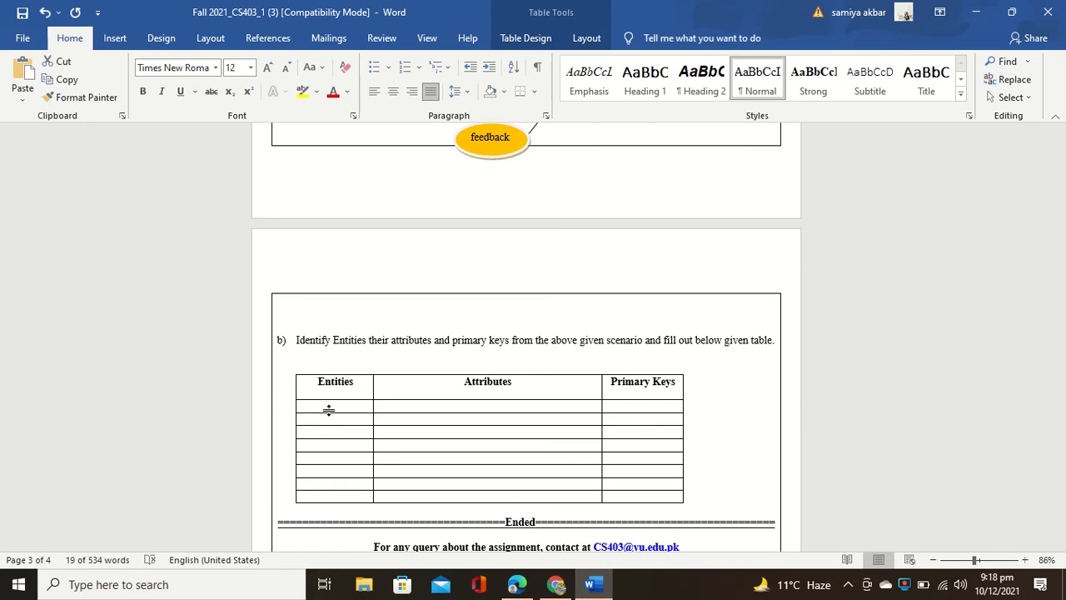
# Step: Enter User in the first row with attributes U_id, U_name, Email, Contact number, Cnic
pyautogui.click(317, 409)
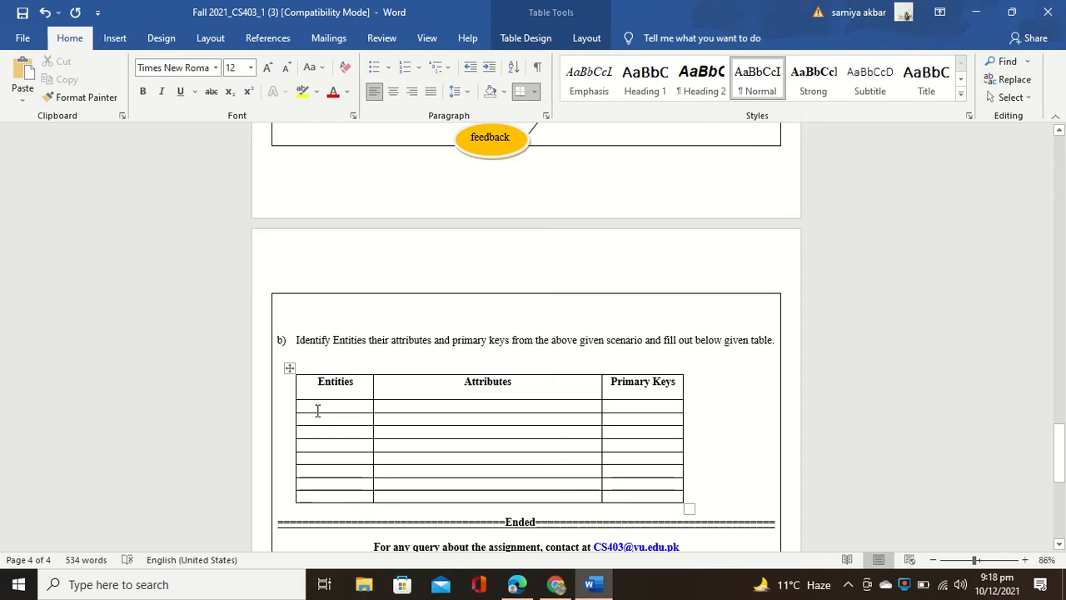
pyautogui.write('User')
pyautogui.click(379, 406)
pyautogui.write('U')
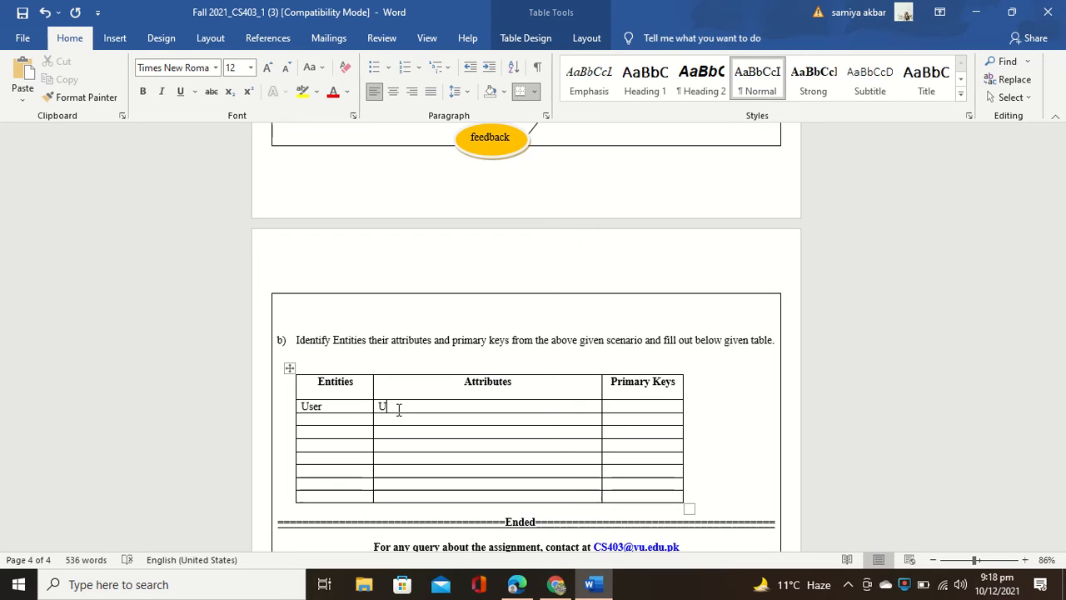
pyautogui.write('-')
pyautogui.press('BackSpace')
pyautogui.write('id,U_name,')
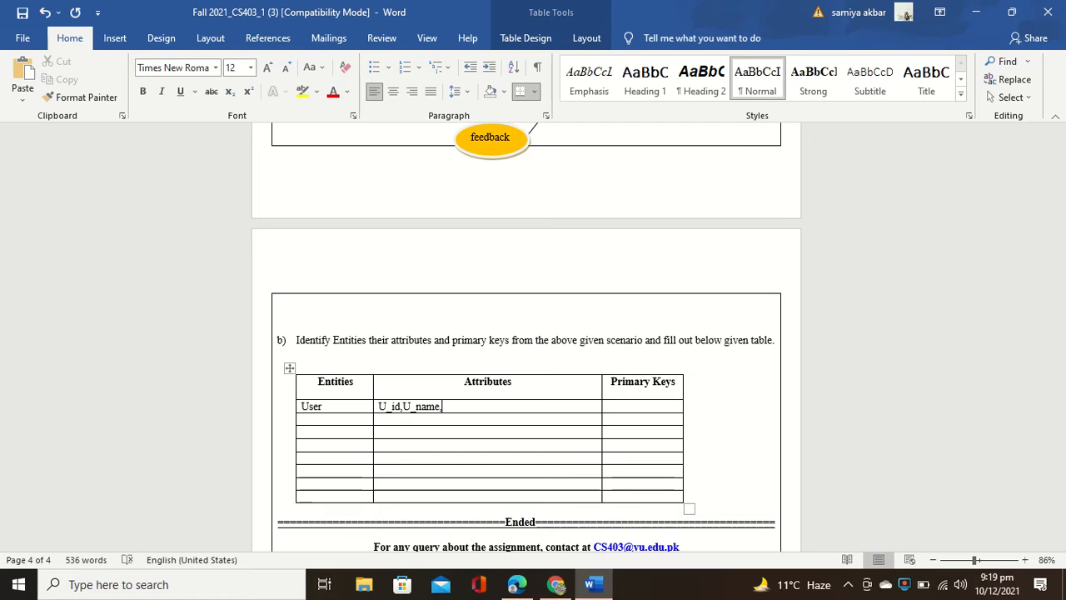
pyautogui.write('Email,Contact num')
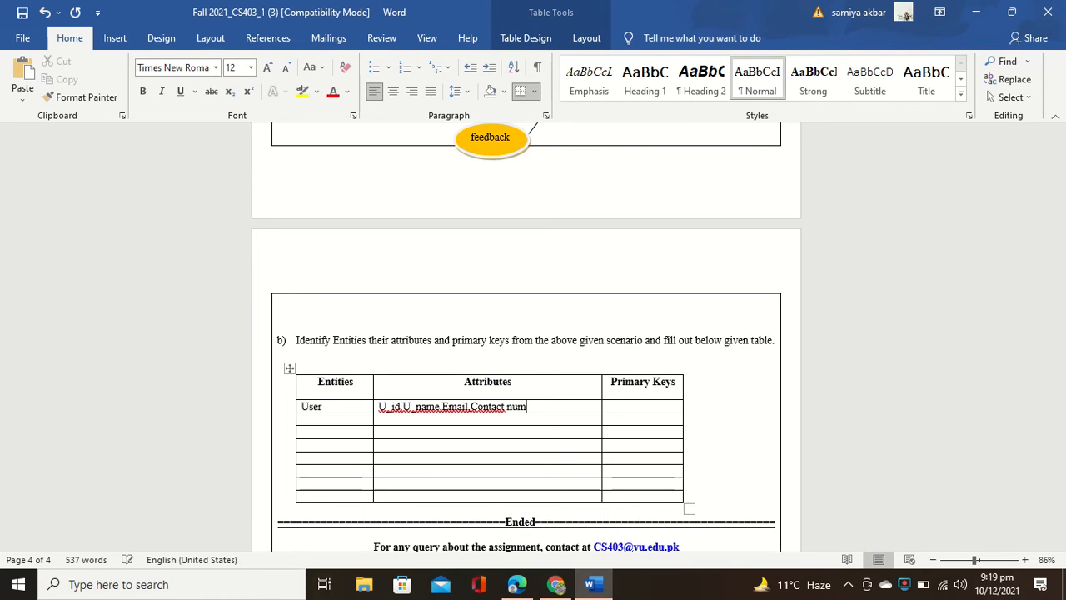
pyautogui.write('ber,Cini')
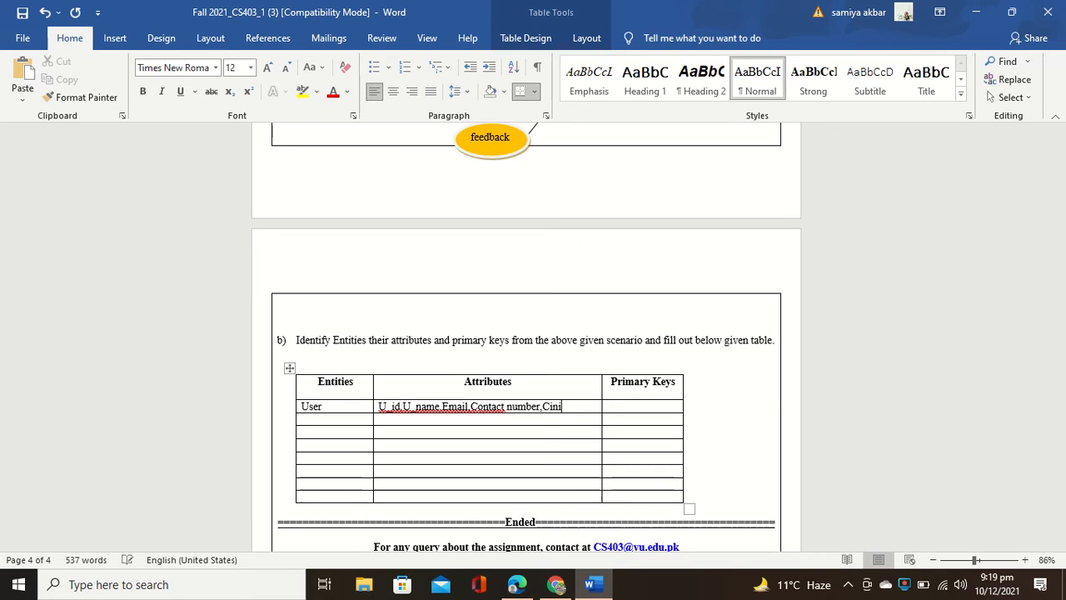
pyautogui.press('BackSpace')
pyautogui.press('BackSpace')
pyautogui.press('BackSpace')
pyautogui.write('nic')
# Step: Give User the primary key U_ID and add a space after U_id in its attributes
pyautogui.click(631, 409)
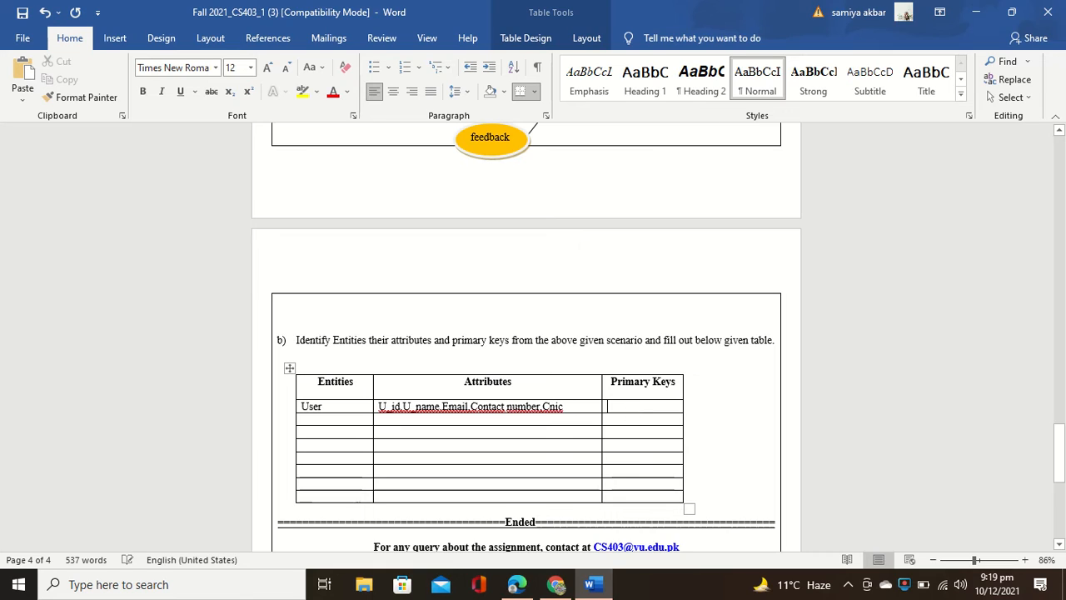
pyautogui.write('U')
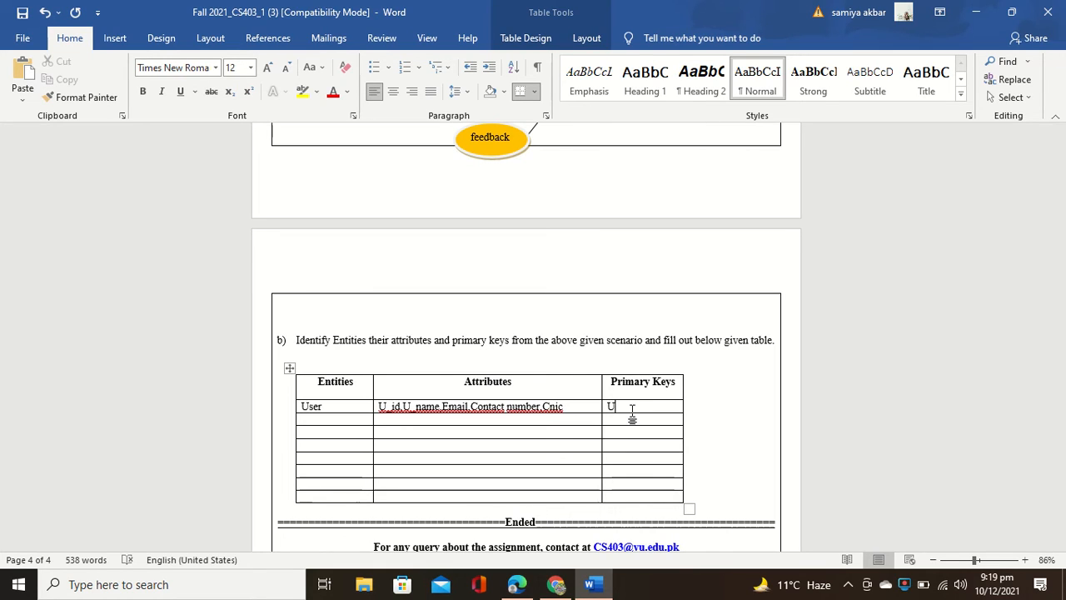
pyautogui.write('_ID')
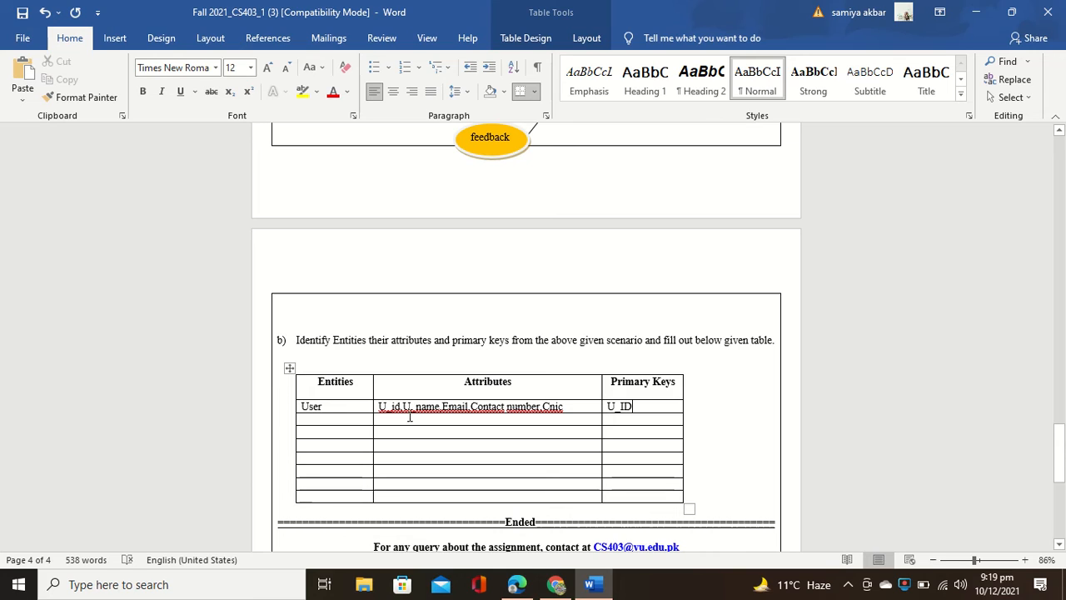
pyautogui.click(402, 406)
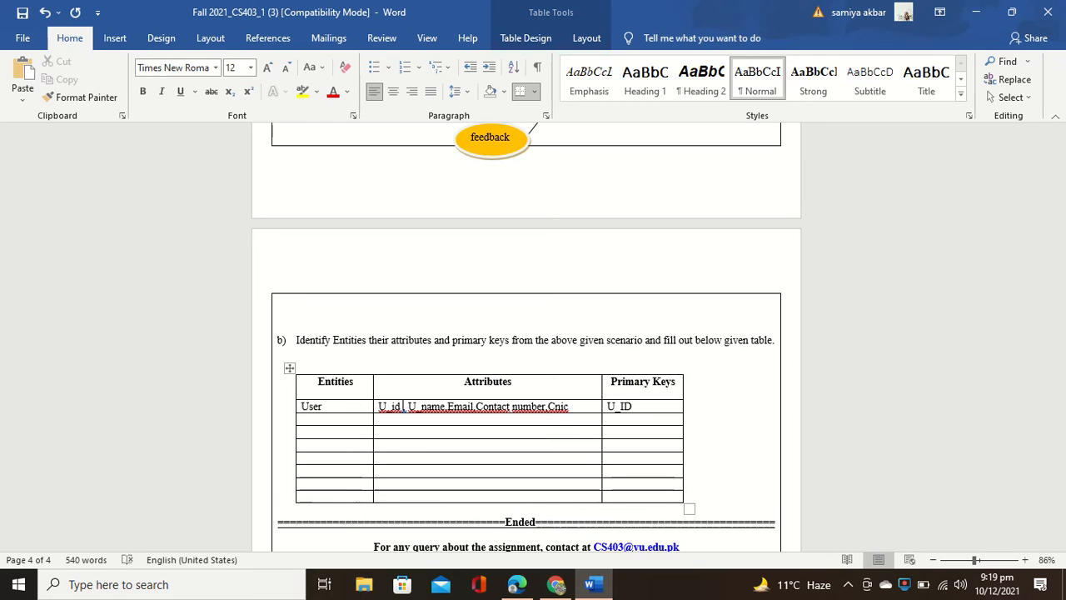
pyautogui.click(330, 426)
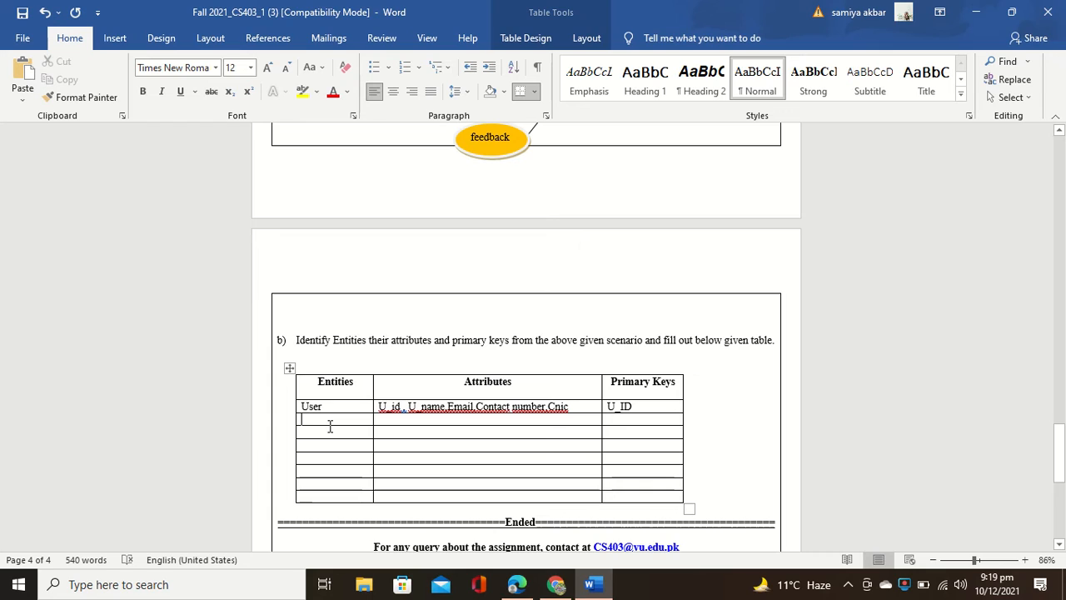
# Step: Name the second entity Store and begin its attributes with S id and S_
pyautogui.write('sti')
pyautogui.press('BackSpace')
pyautogui.press('BackSpace')
pyautogui.press('BackSpace')
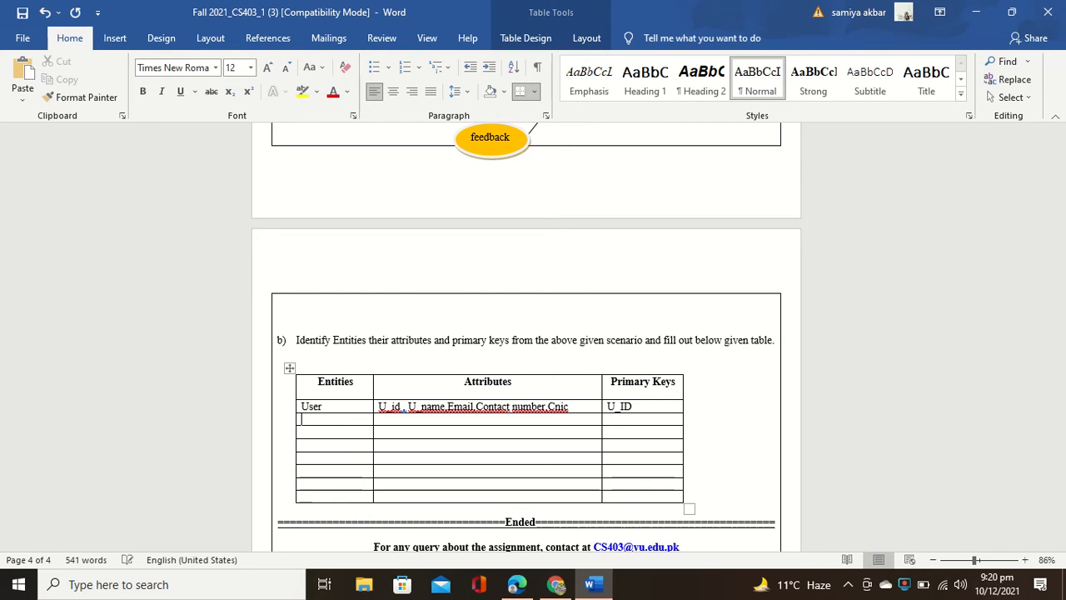
pyautogui.write('Store')
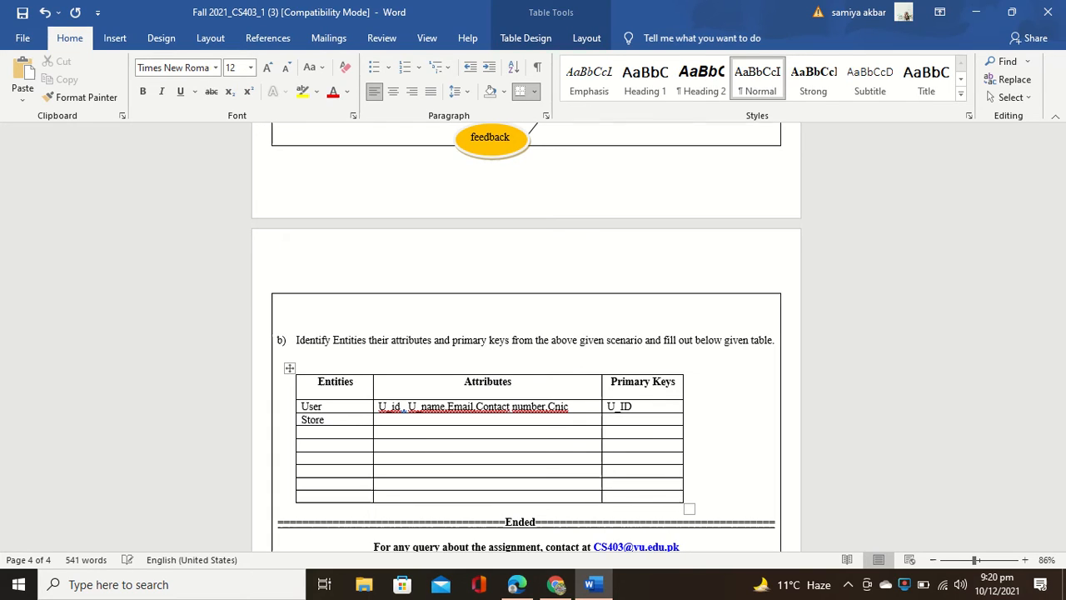
pyautogui.click(393, 426)
pyautogui.write('S')
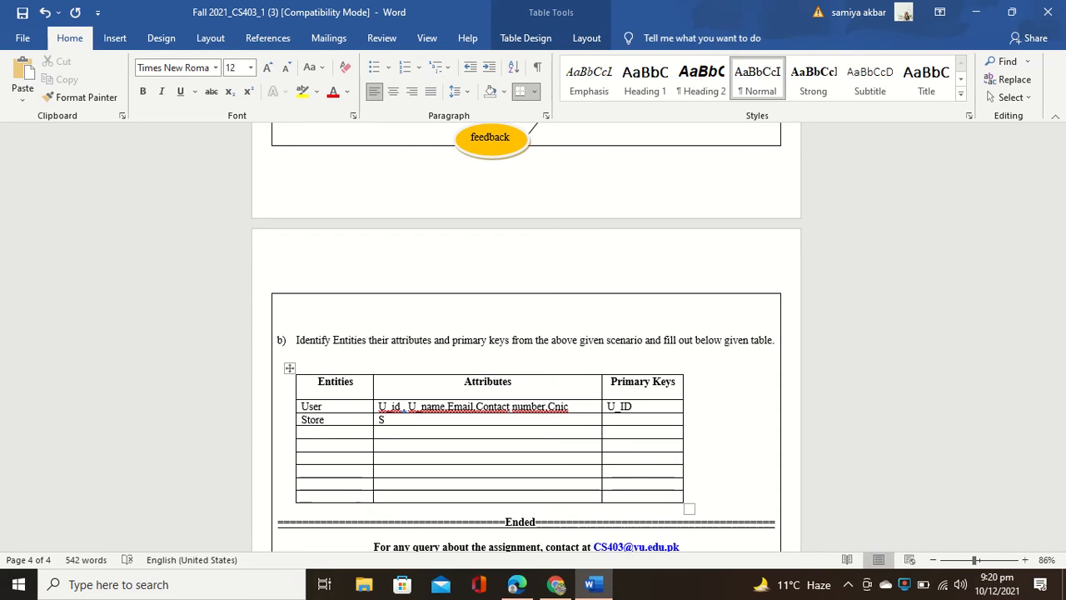
pyautogui.write('  id')
pyautogui.write(',S')
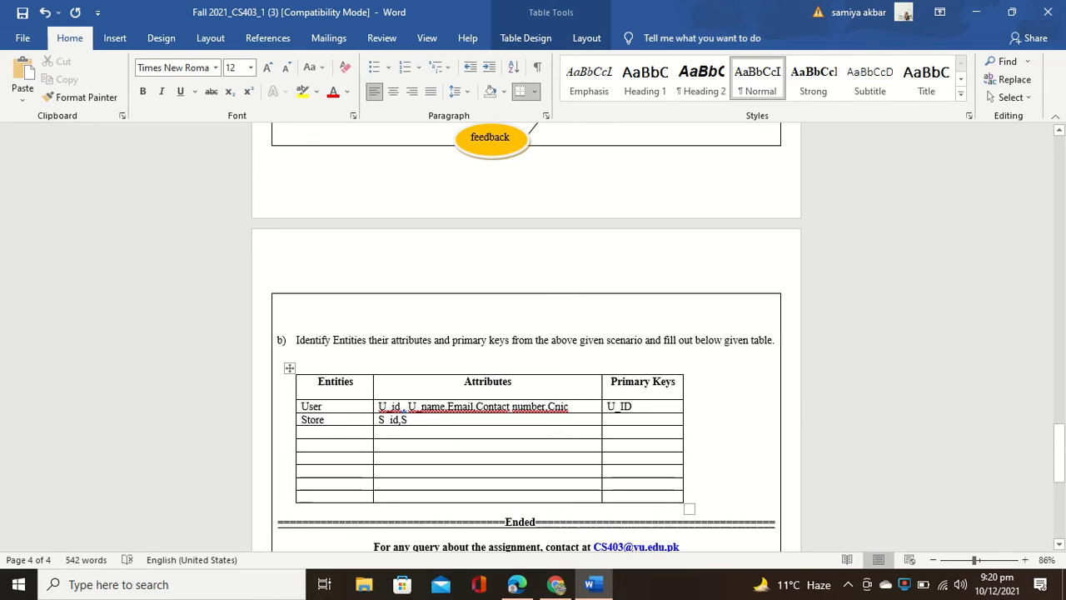
pyautogui.write('_')
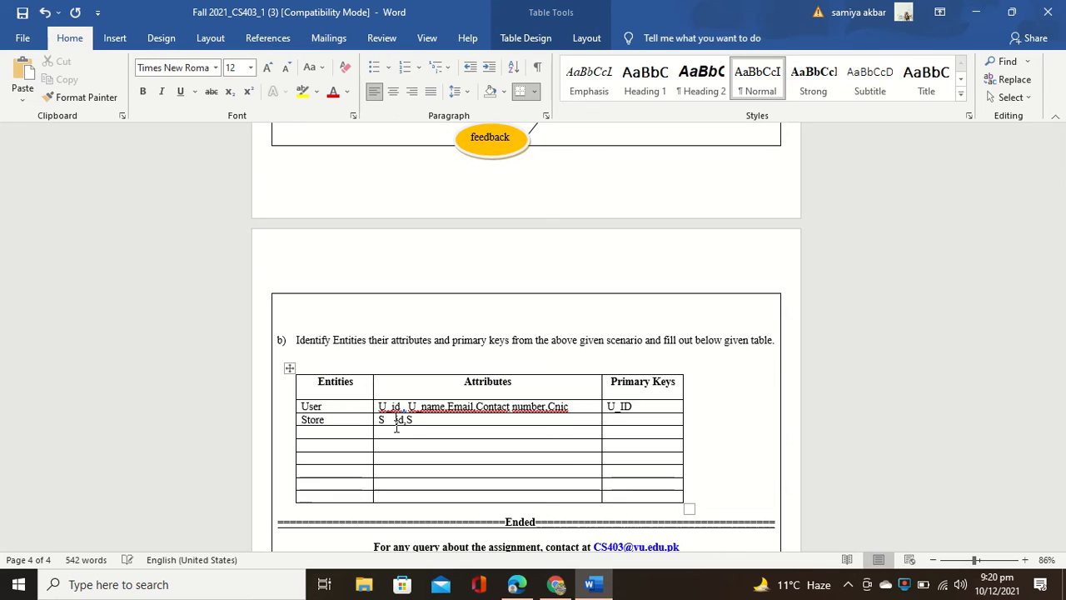
pyautogui.press('BackSpace')
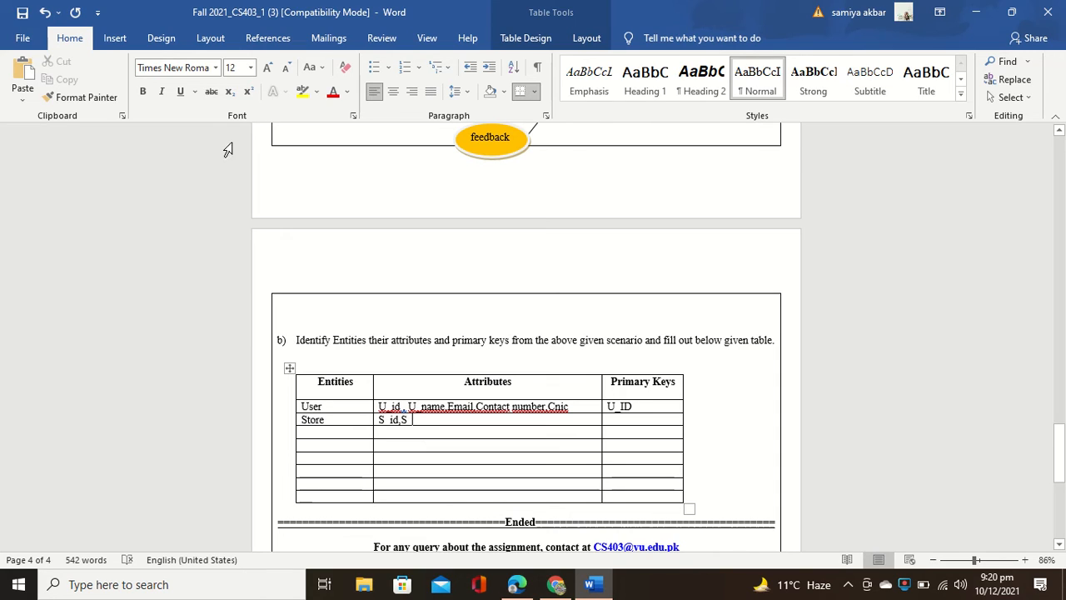
# Step: Switch to bold and retype the Store attributes as s ID and s name
pyautogui.click(142, 90)
pyautogui.press('BackSpace')
pyautogui.press('BackSpace')
pyautogui.press('BackSpace')
pyautogui.press('BackSpace')
pyautogui.press('BackSpace')
pyautogui.press('BackSpace')
pyautogui.press('BackSpace')
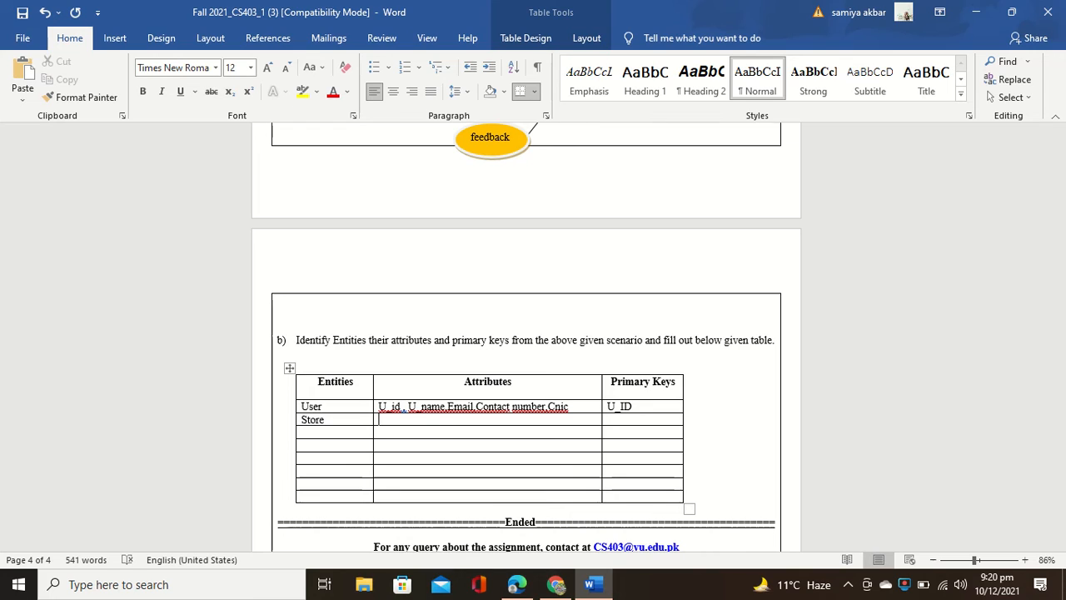
pyautogui.press('BackSpace')
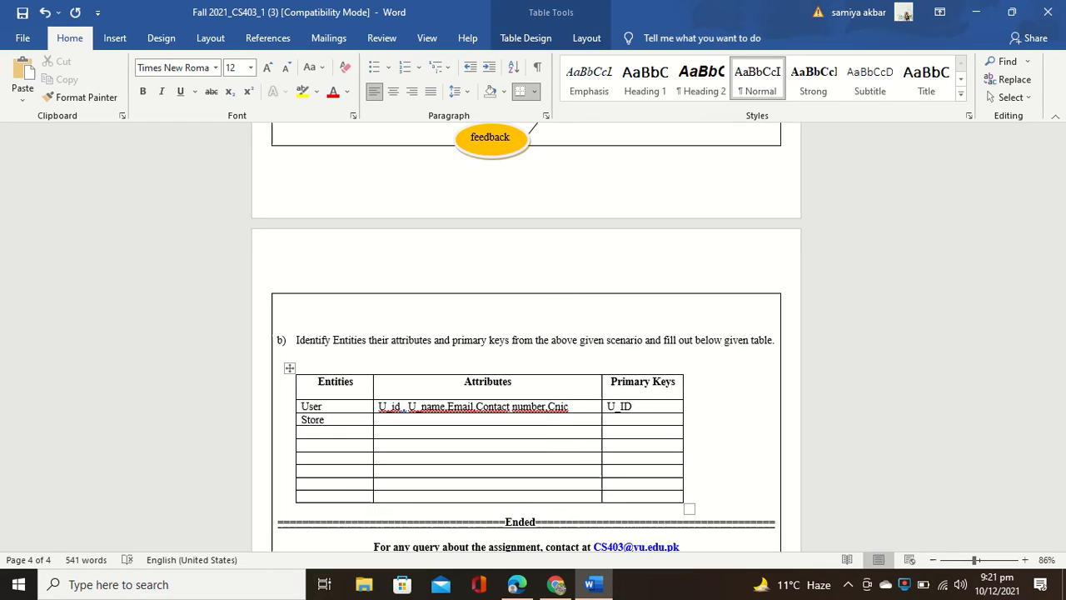
pyautogui.write('s')
pyautogui.press('BackSpace')
pyautogui.write('s')
pyautogui.press('BackSpace')
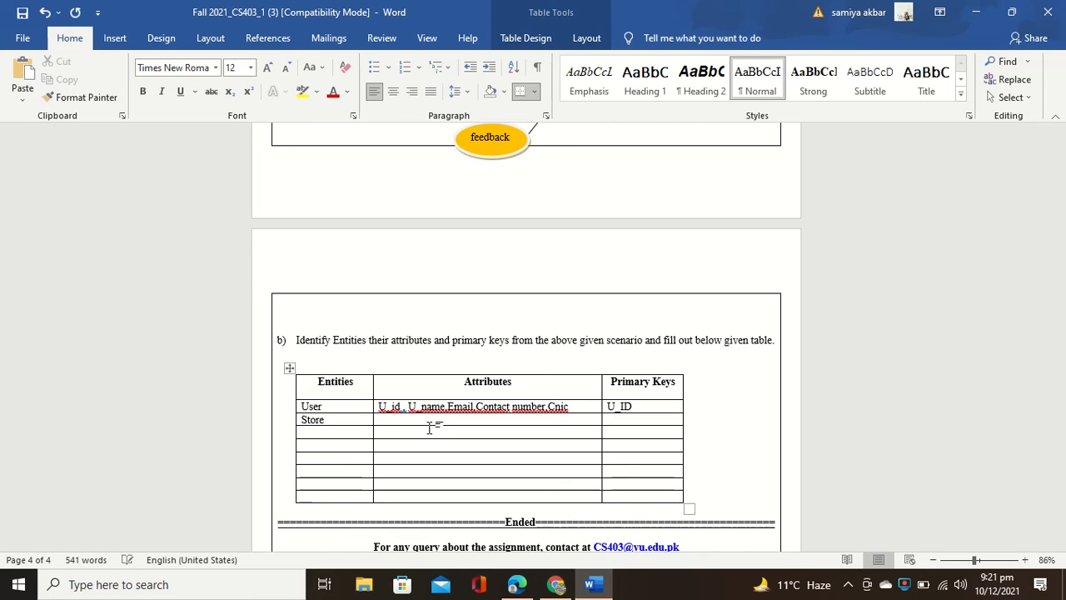
pyautogui.write('s')
pyautogui.press('BackSpace')
pyautogui.write('s')
pyautogui.press('BackSpace')
pyautogui.write('s ID, s-N')
pyautogui.press('BackSpace')
pyautogui.press('BackSpace')
pyautogui.press('BackSpace')
pyautogui.write('s NA')
pyautogui.press('BackSpace')
pyautogui.press('BackSpace')
pyautogui.write('name')
# Step: Capitalise S_name and append S_location to the Store attributes
pyautogui.click(412, 420)
pyautogui.press('BackSpace')
pyautogui.write('S')
pyautogui.press('Delete')
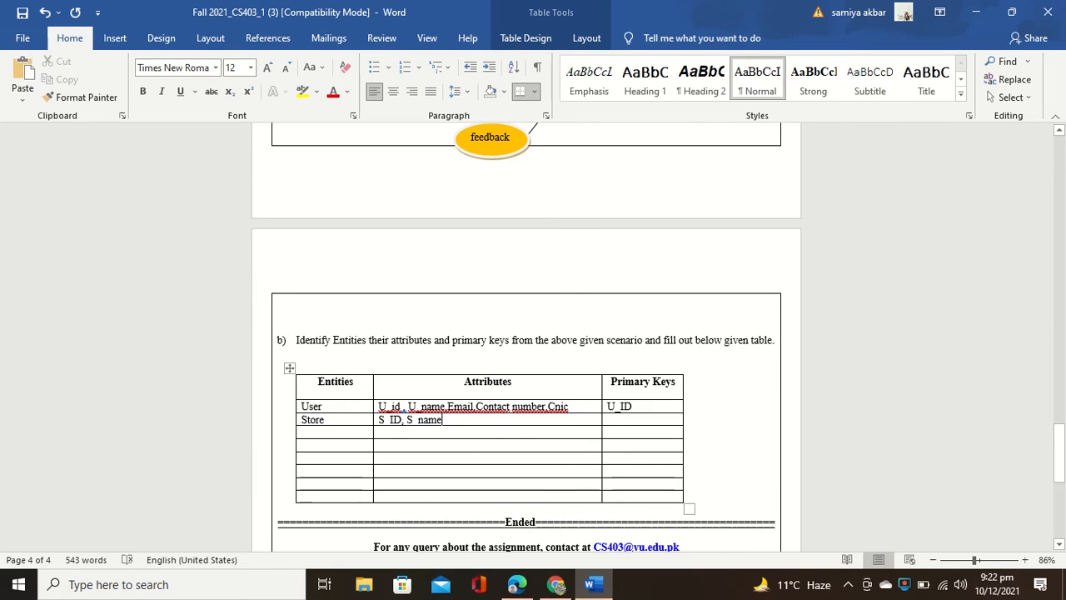
pyautogui.write(',')
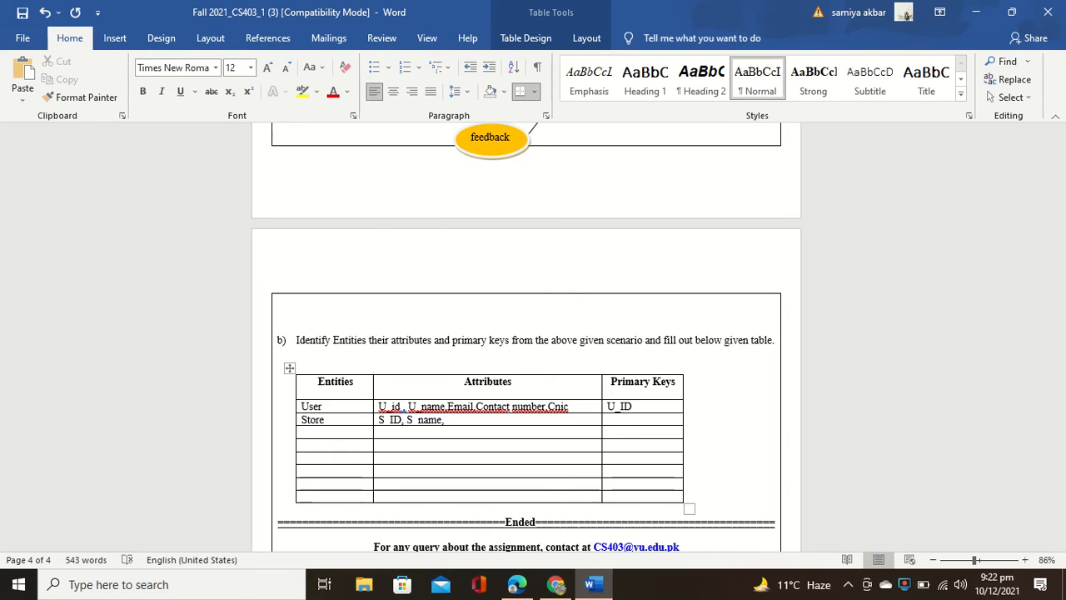
pyautogui.write('S_locartio')
pyautogui.press('BackSpace')
pyautogui.press('BackSpace')
pyautogui.press('BackSpace')
pyautogui.write('tion')
# Step: Enter S_id as the Store row's primary key
pyautogui.click(625, 426)
pyautogui.write('S_id')
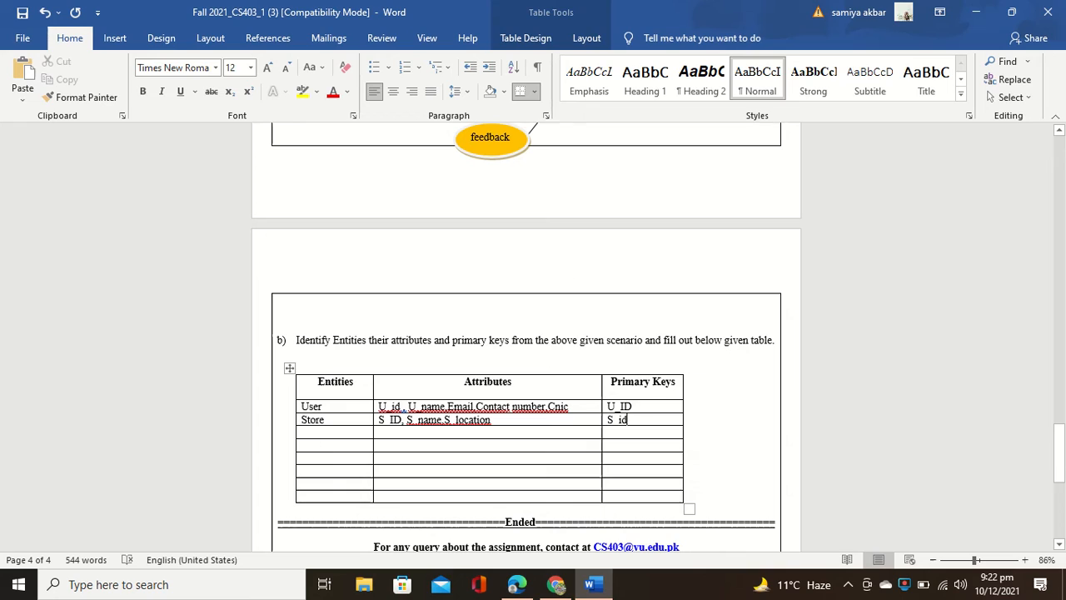
pyautogui.click(314, 437)
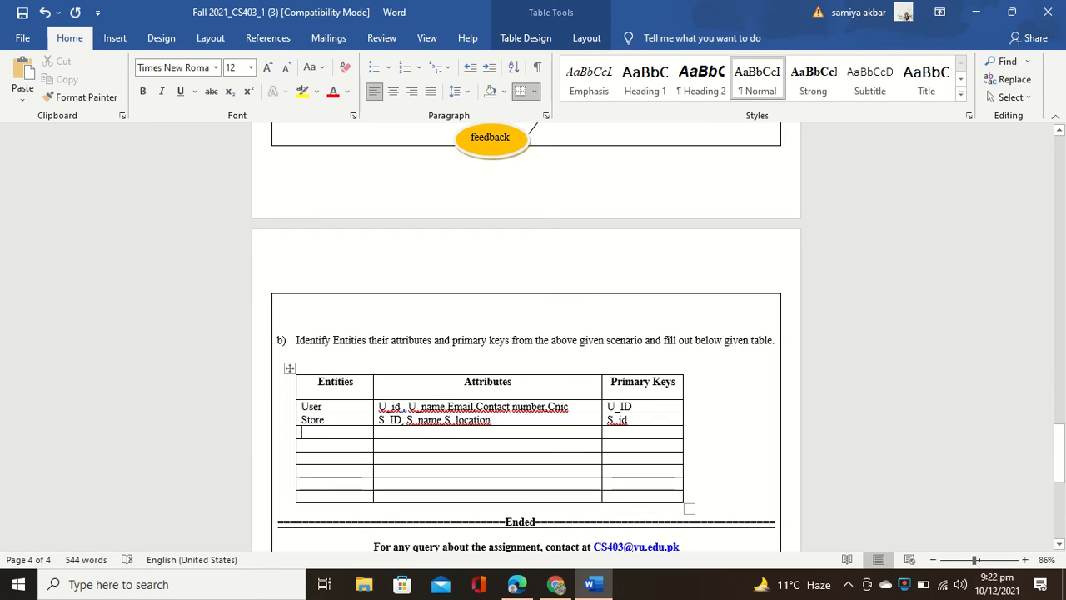
# Step: Type manager, vehicle, booking, driver, payment and feedback in successive Entities rows below Store
pyautogui.write('manag')
pyautogui.write('ve')
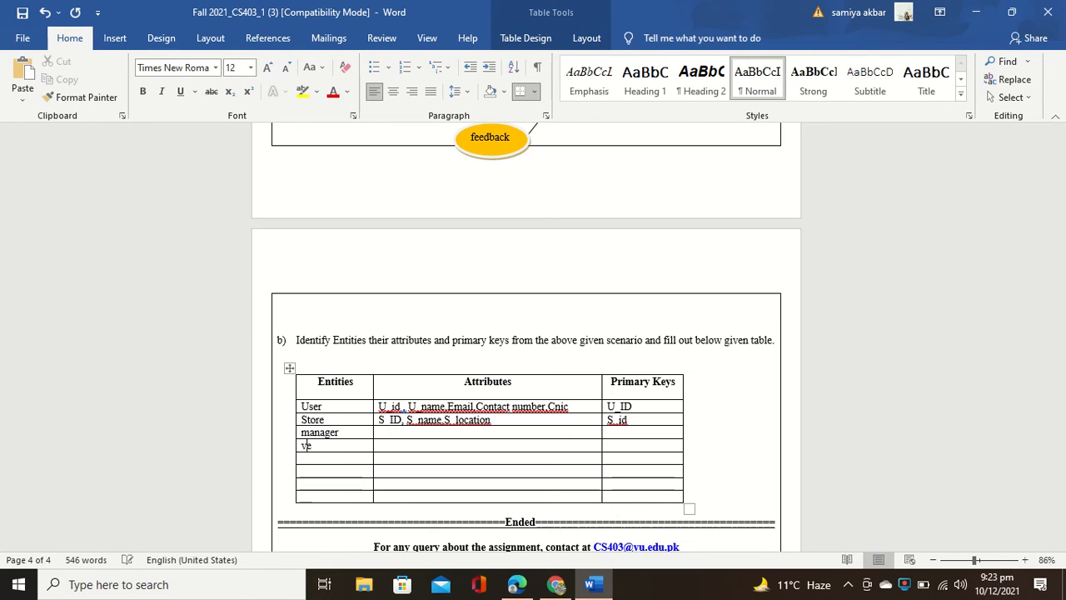
pyautogui.write('hicle')
pyautogui.press('Down')
pyautogui.write('booking')
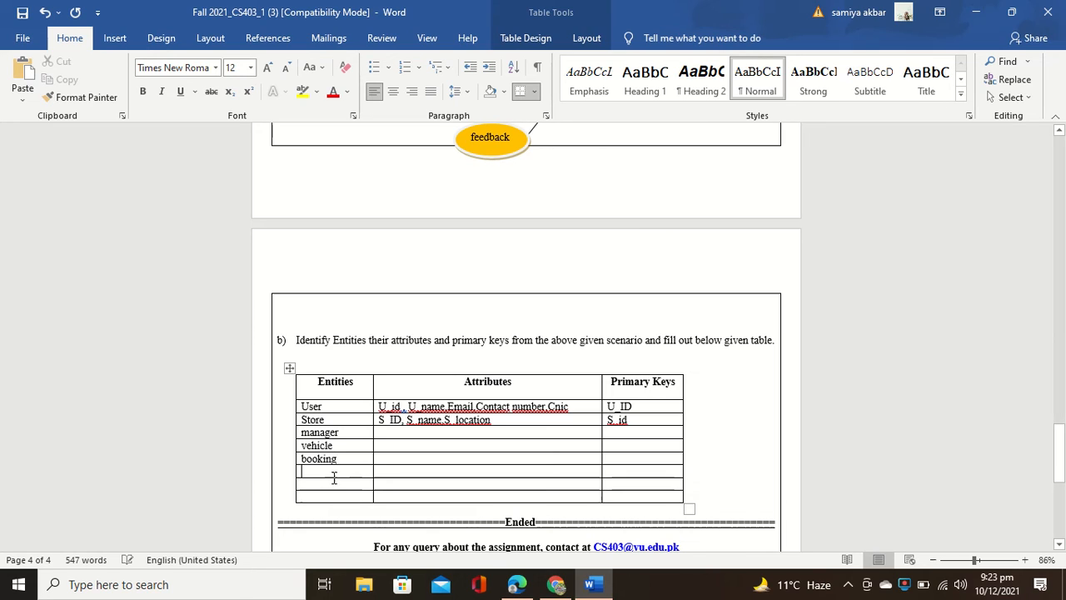
pyautogui.press('Down')
pyautogui.write('driver')
pyautogui.press('Down')
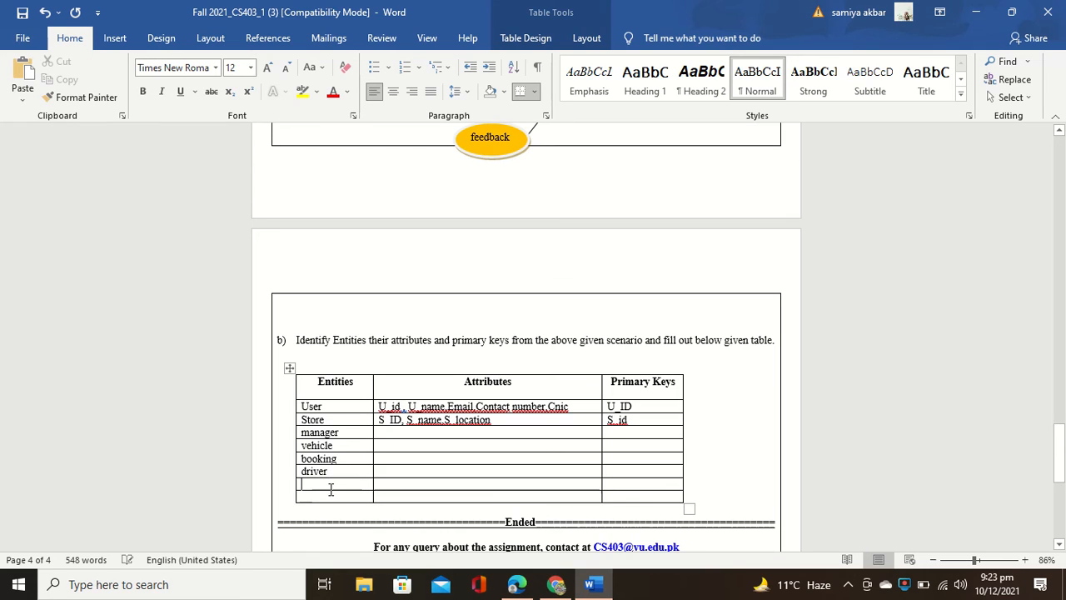
pyautogui.write('pa')
pyautogui.write('feed')
pyautogui.write('bac')
pyautogui.write('k')
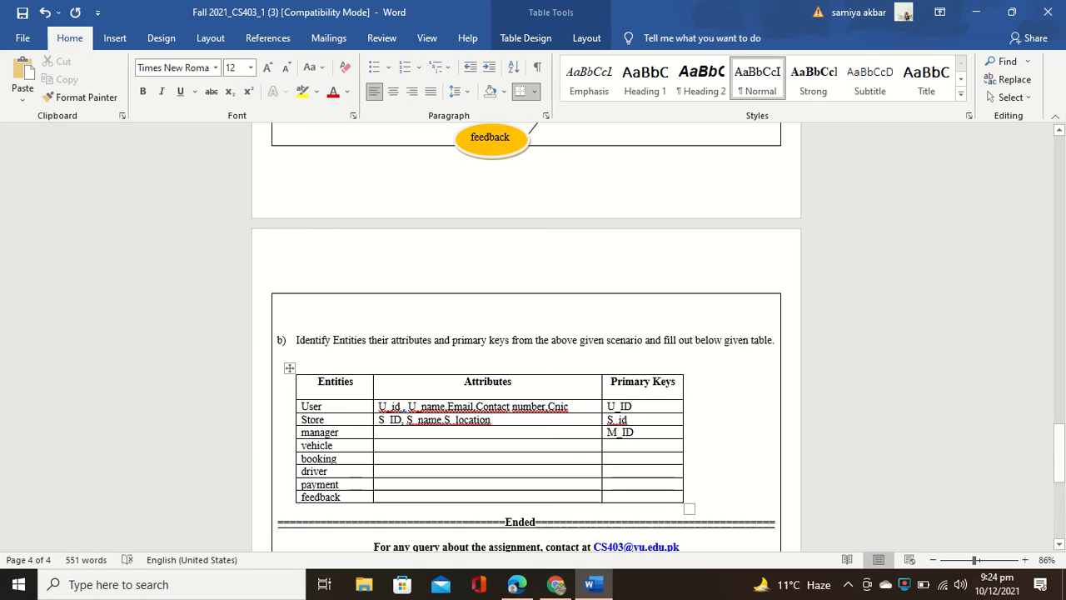
# Step: Enter V_Id for vehicle and B_id for booking as their primary keys
pyautogui.press('Down')
pyautogui.write('V_')
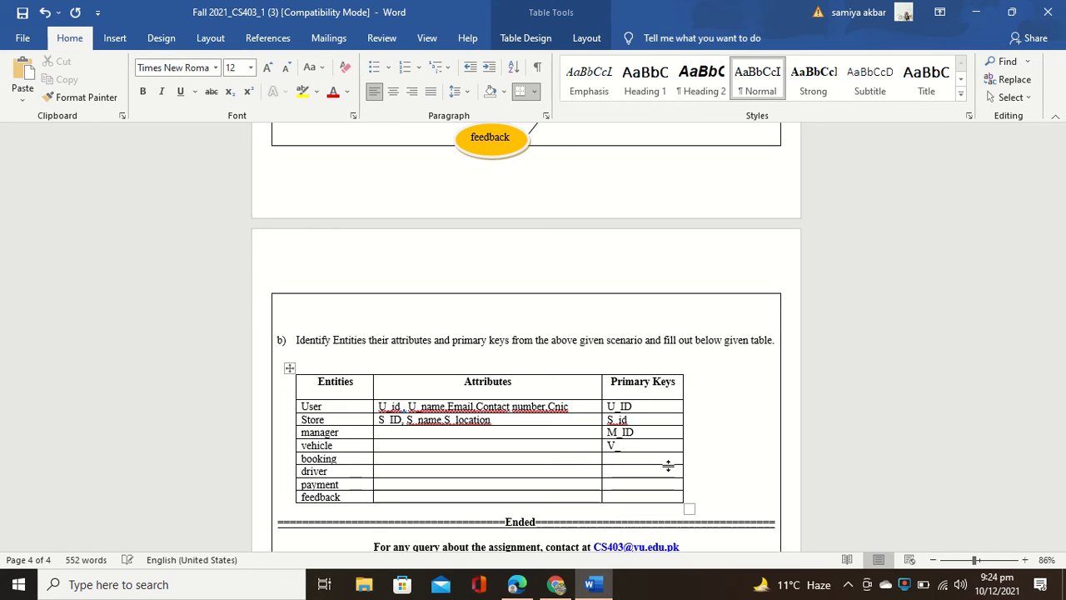
pyautogui.write('Id')
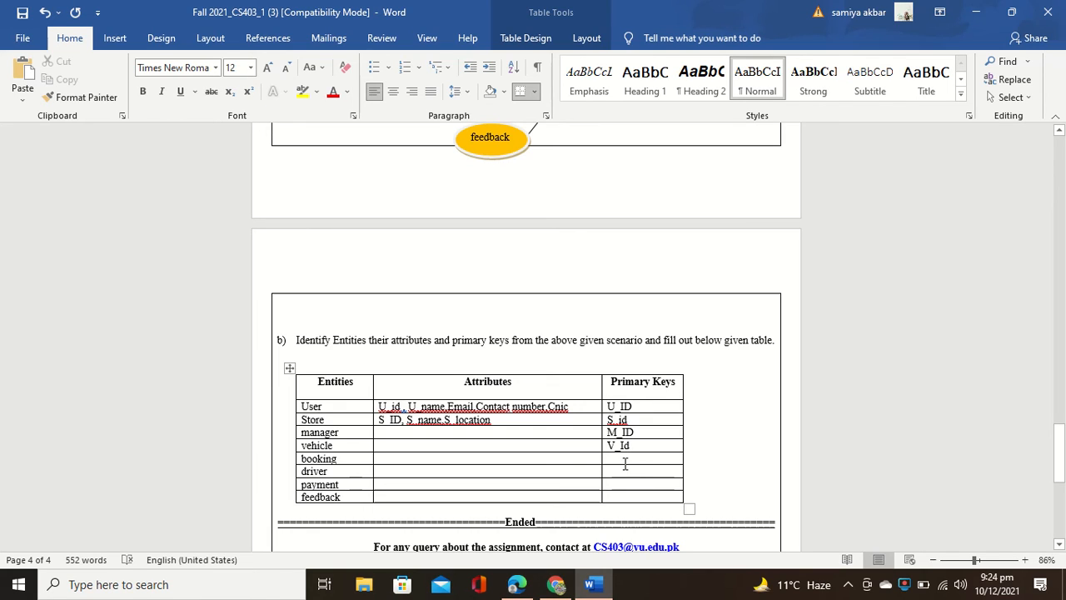
pyautogui.write('B')
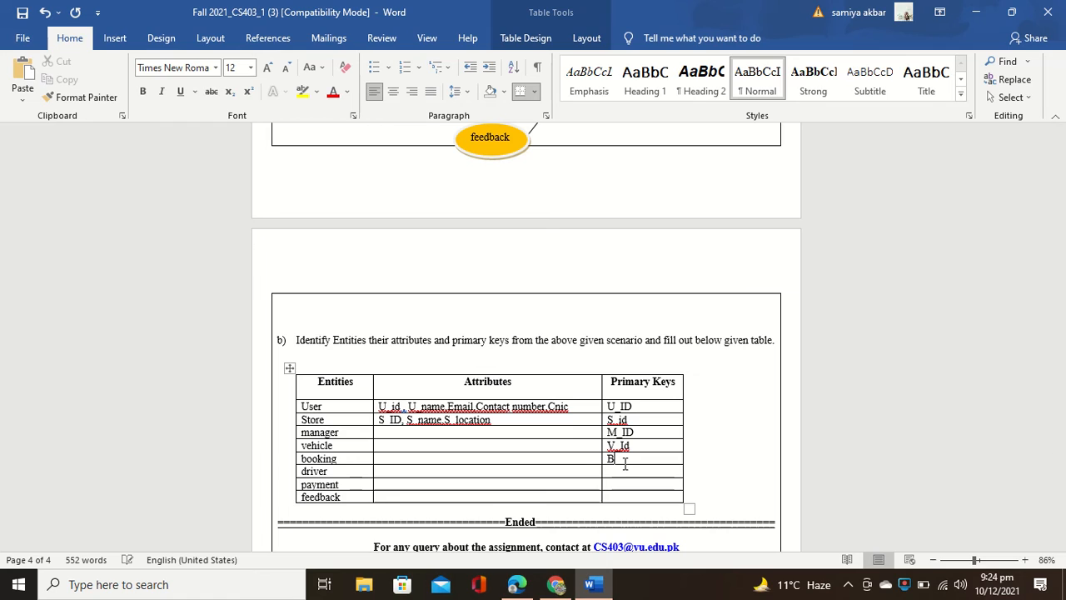
pyautogui.write('_id')
pyautogui.click(617, 471)
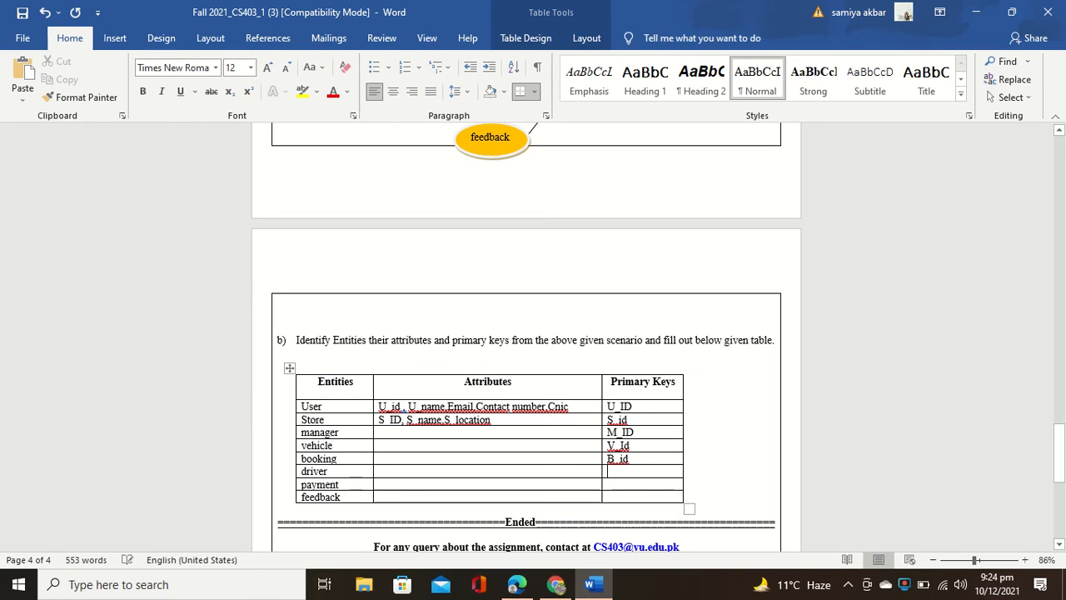
# Step: Type D_id, P_id and U_id as the driver, payment and feedback primary keys
pyautogui.write('D_id')
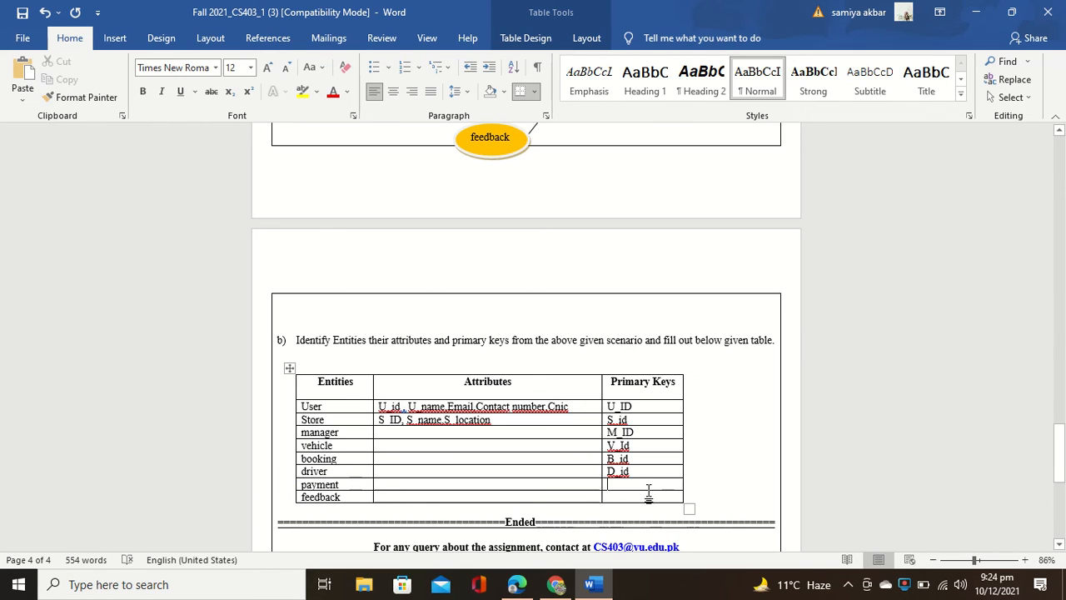
pyautogui.write('P_id')
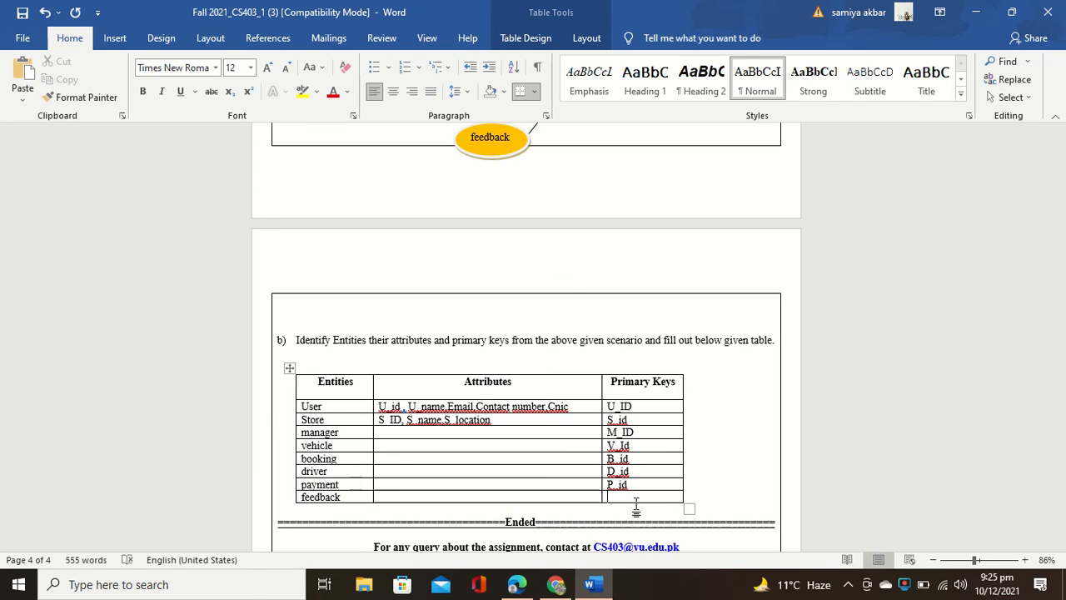
pyautogui.write('U_')
pyautogui.write(' id')
# Step: Type M_id, M_name, Email, contactno, cnic into the manager row's Attributes cell
pyautogui.write('M')
pyautogui.write('_id,')
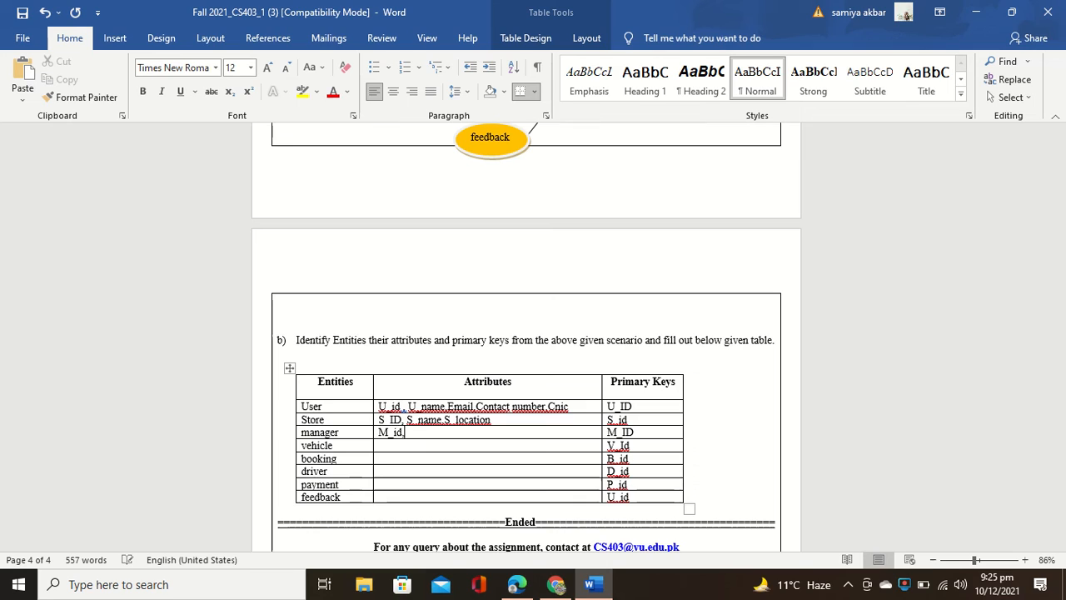
pyautogui.write('M')
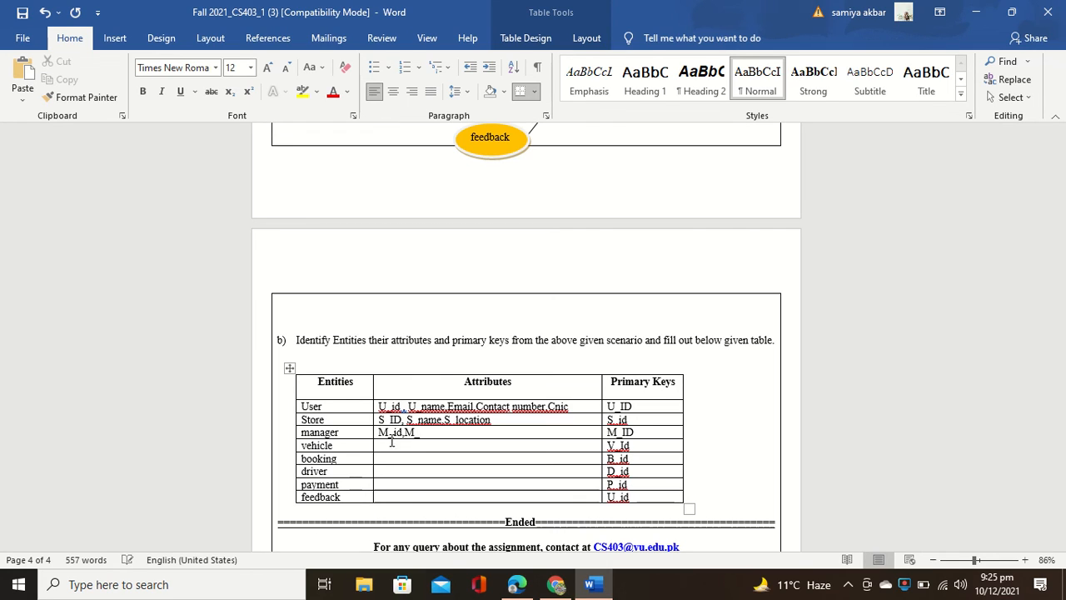
pyautogui.write('_name,')
pyautogui.write('Email,contact')
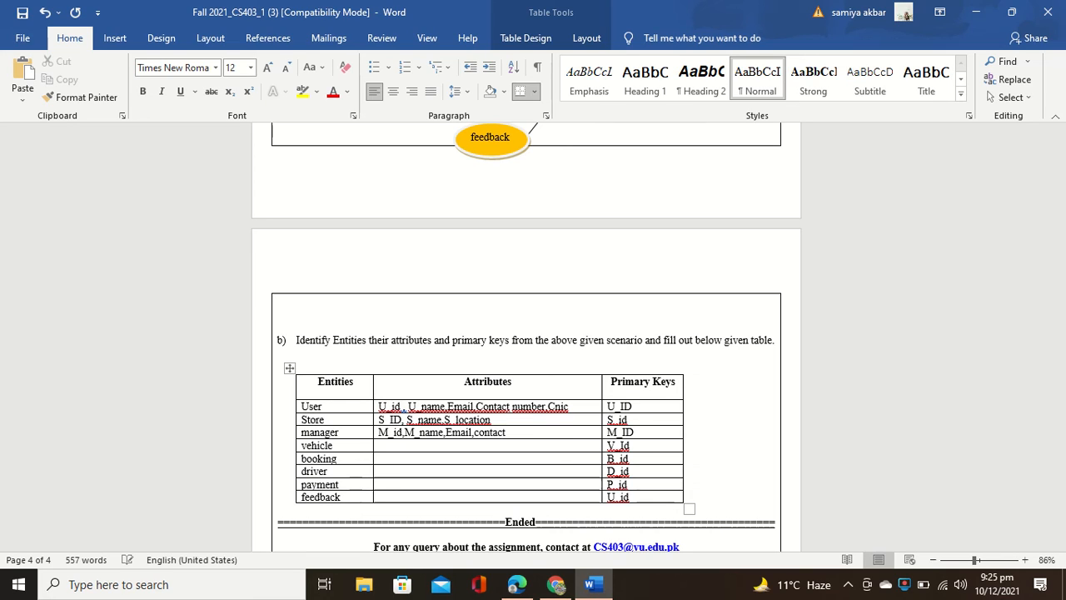
pyautogui.write('no,cnic')
pyautogui.click(388, 449)
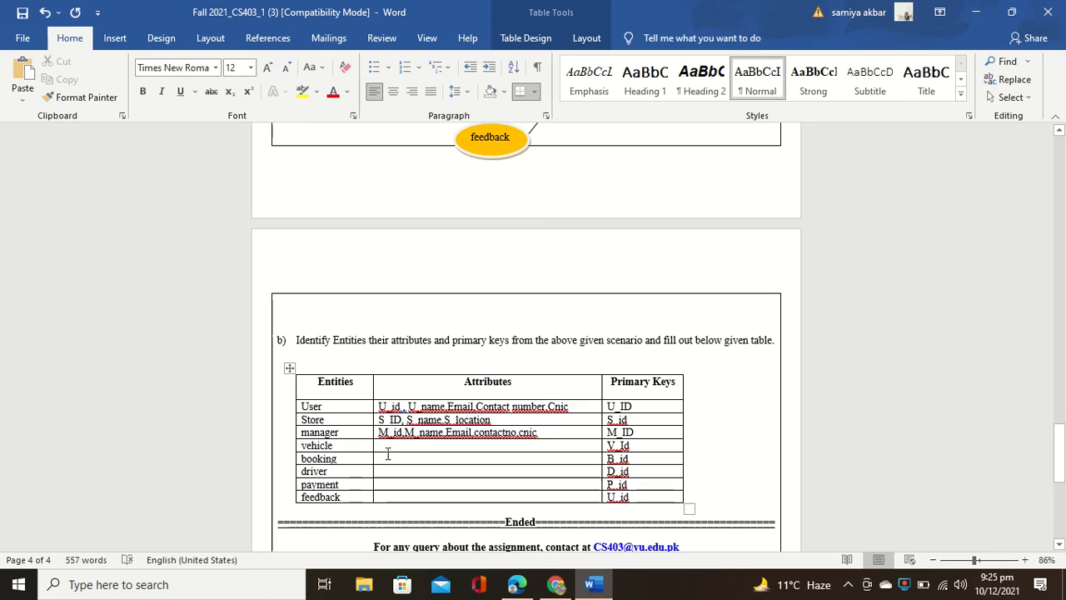
# Step: Enter V_id, V_name, V_category, V_detail as the vehicle attributes, fixing typos along the way
pyautogui.write('V_id,V_')
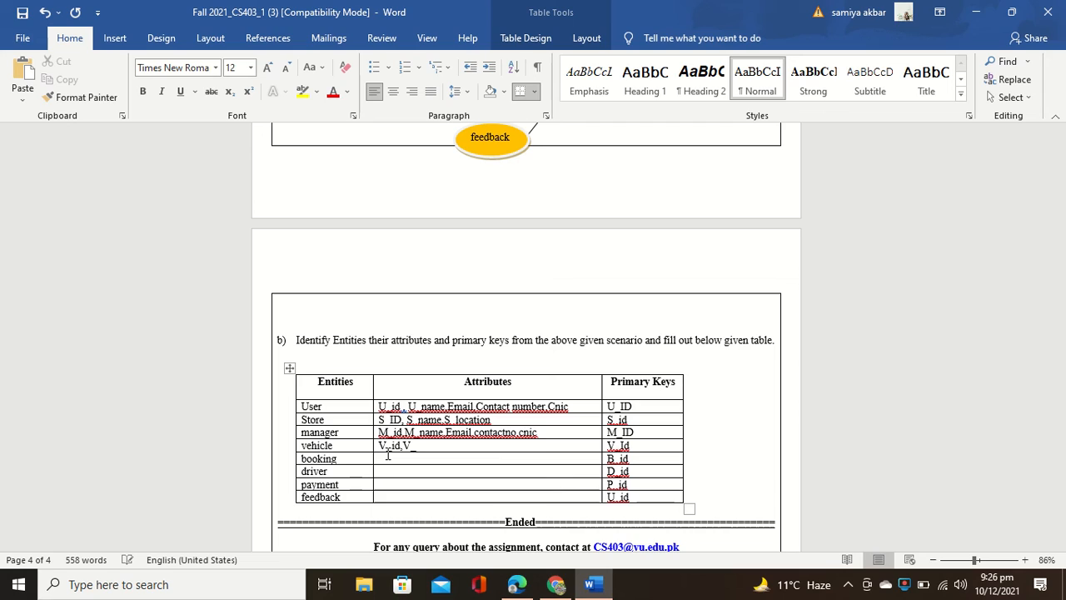
pyautogui.write('name')
pyautogui.write('<')
pyautogui.press('BackSpace')
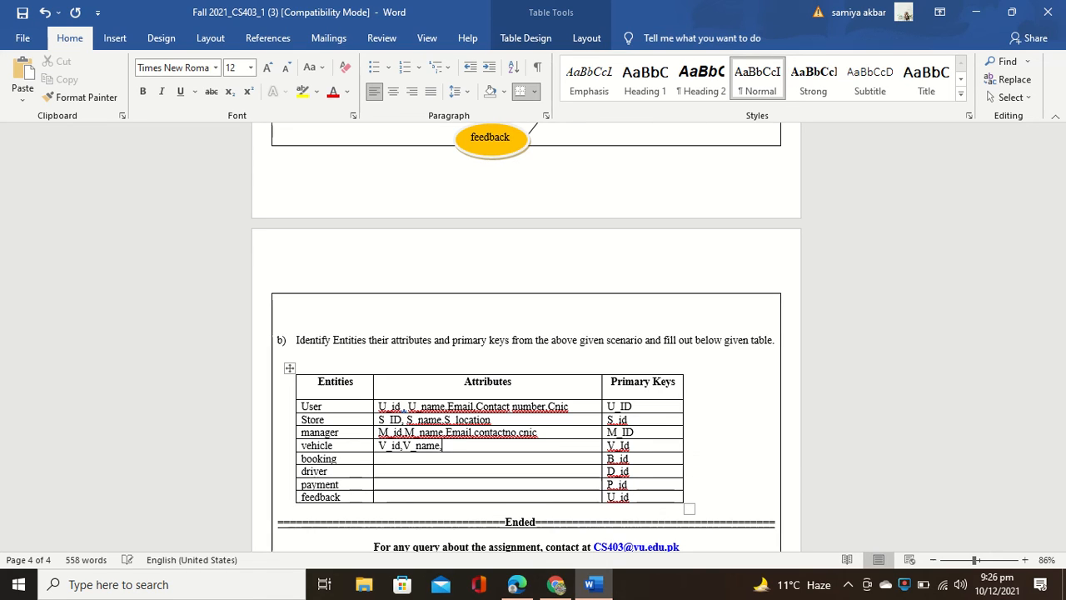
pyautogui.write(',V_iD')
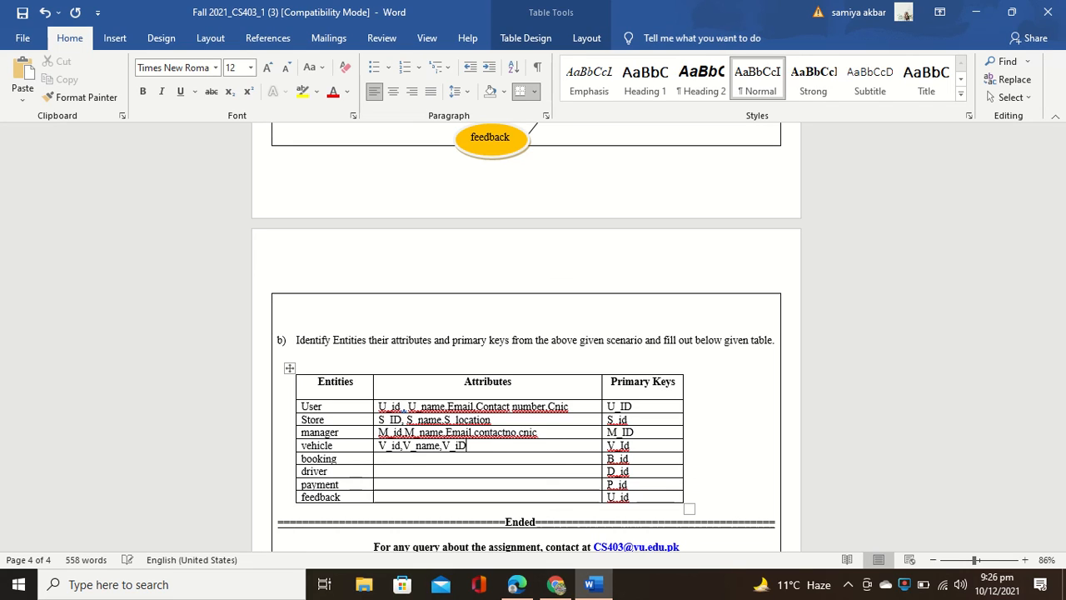
pyautogui.press('BackSpace')
pyautogui.press('BackSpace')
pyautogui.write('category')
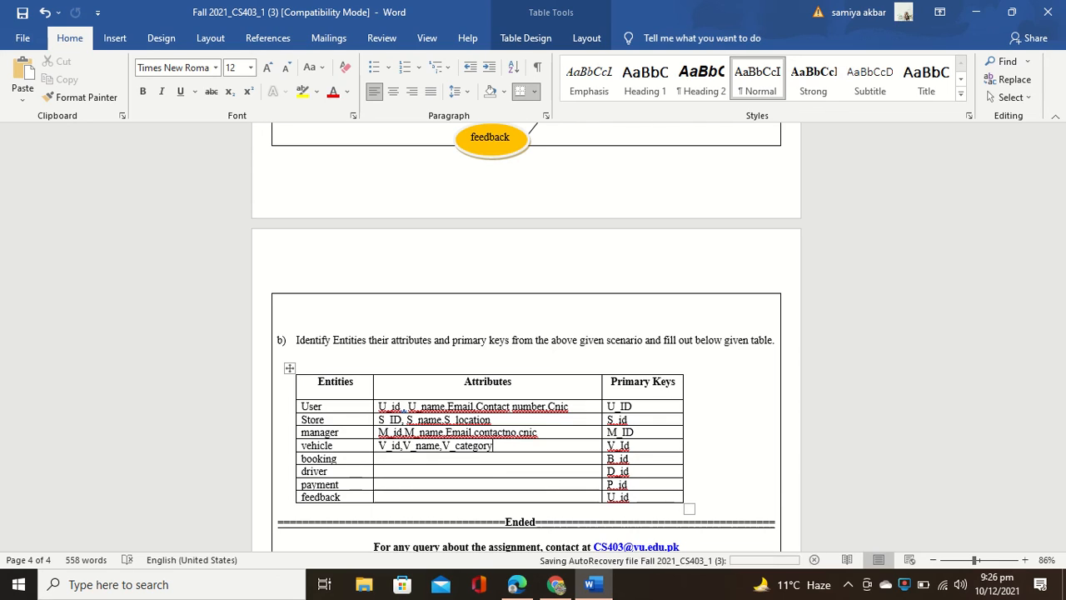
pyautogui.write(',')
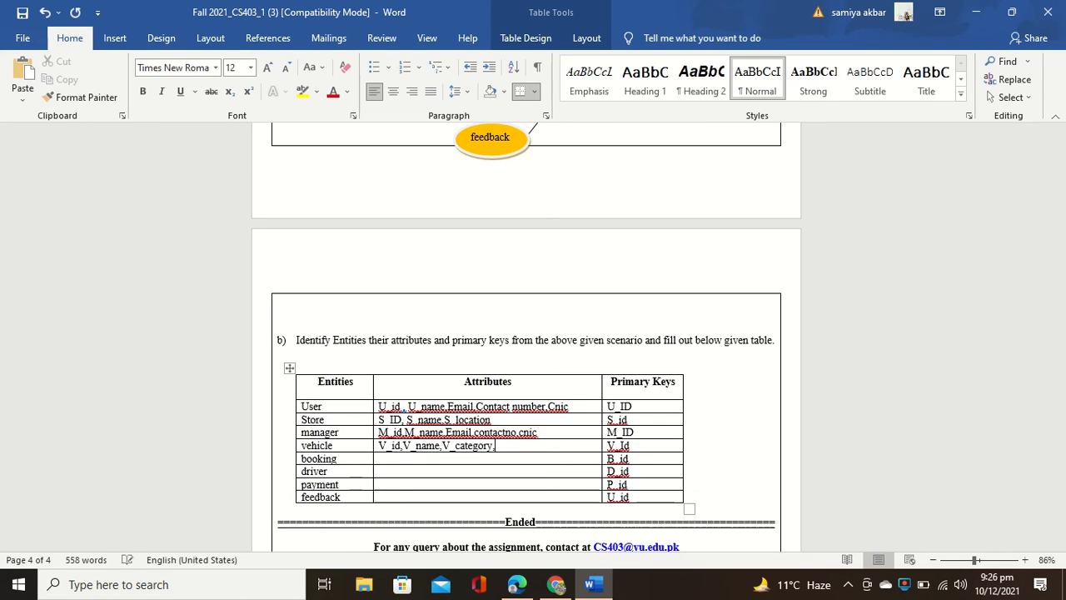
pyautogui.write('V_')
pyautogui.press('BackSpace')
pyautogui.write('detail')
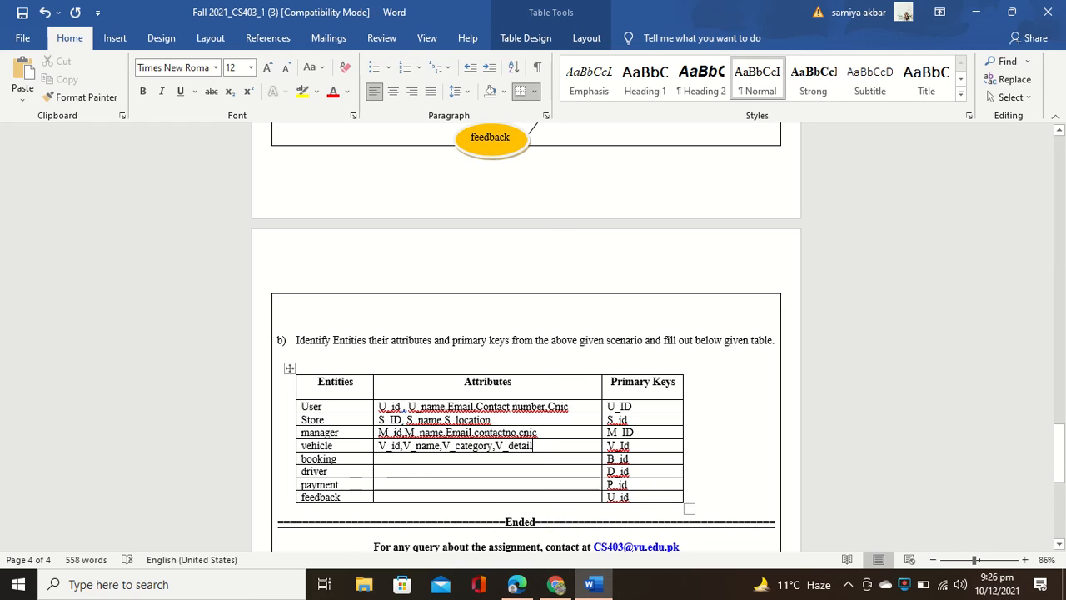
pyautogui.press('Down')
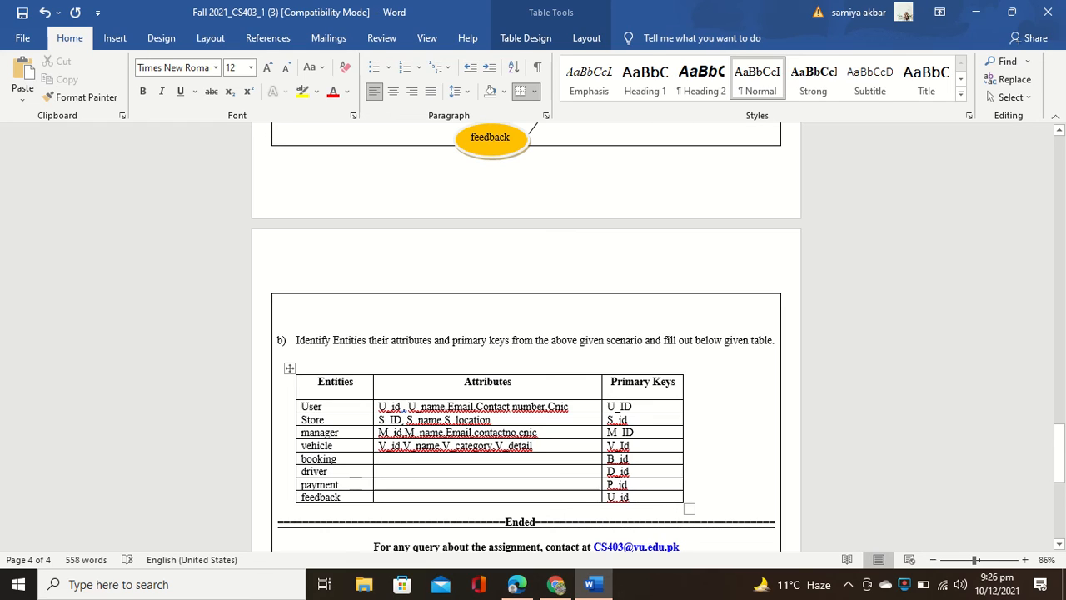
# Step: Type B_id, B_details, B_date into the booking row's Attributes cell
pyautogui.write('B ')
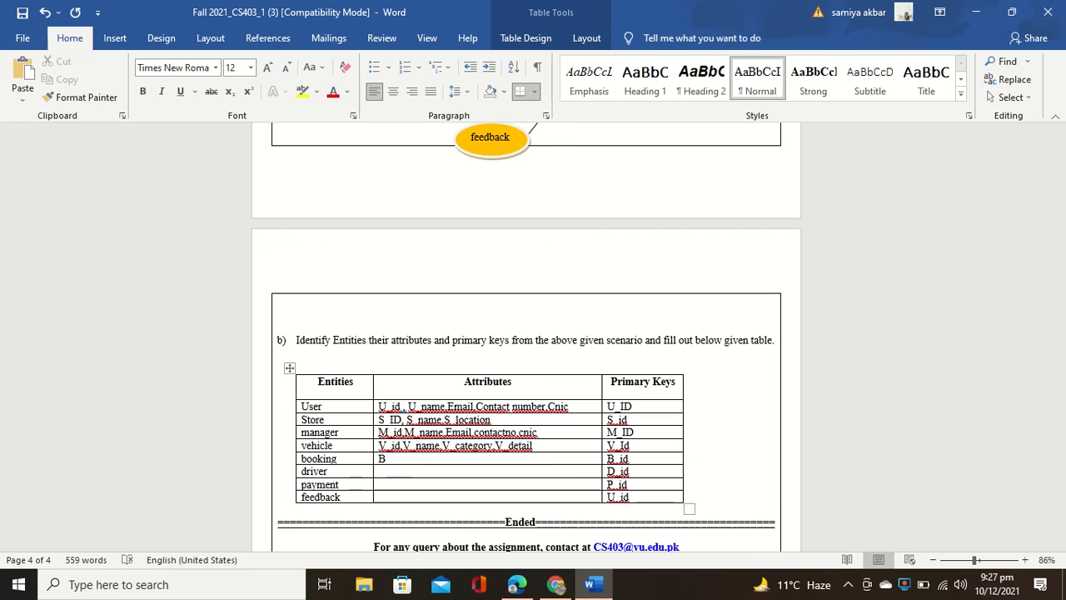
pyautogui.write('id,B')
pyautogui.write('_details,B_da')
pyautogui.write('te')
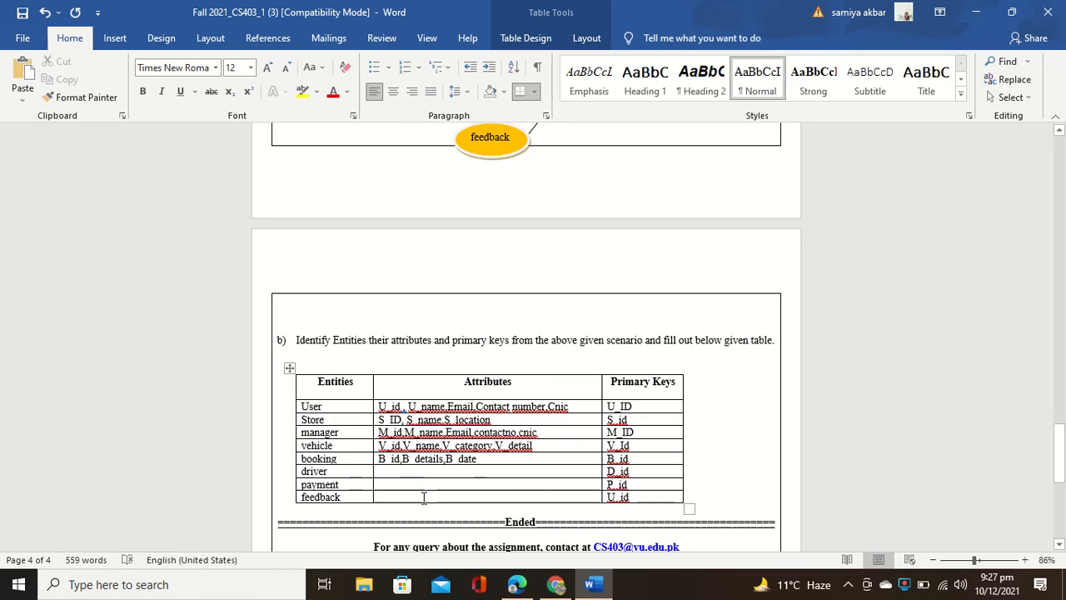
pyautogui.click(380, 472)
# Step: Enter D_id, D_name, D_details, Contact no, cnic as driver's attributes, then begin payment's with P_id, receipt
pyautogui.write('D')
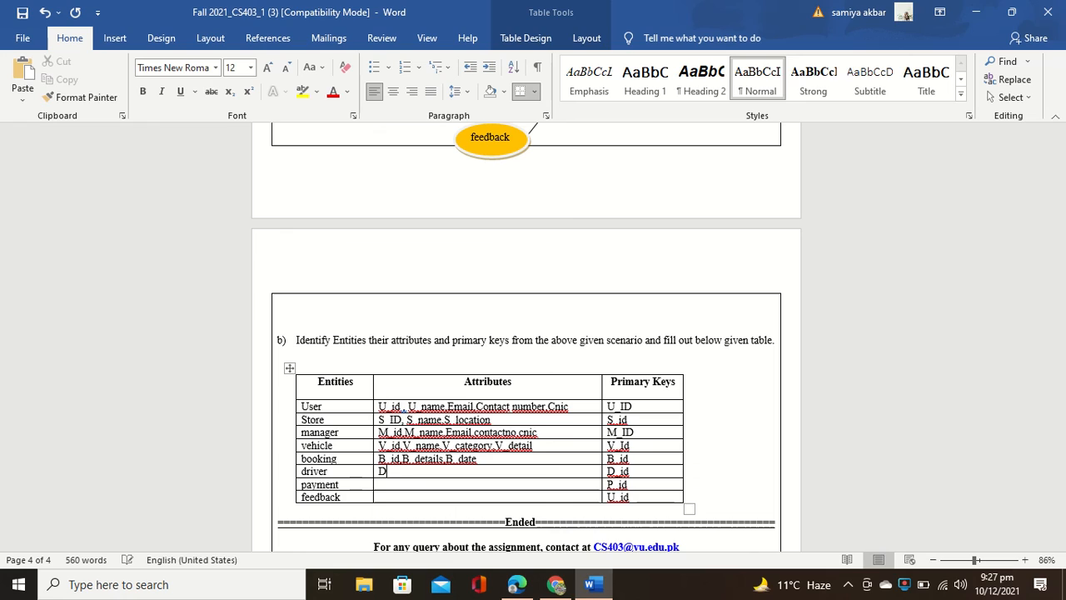
pyautogui.write('_id,D_NA')
pyautogui.press('BackSpace')
pyautogui.press('BackSpace')
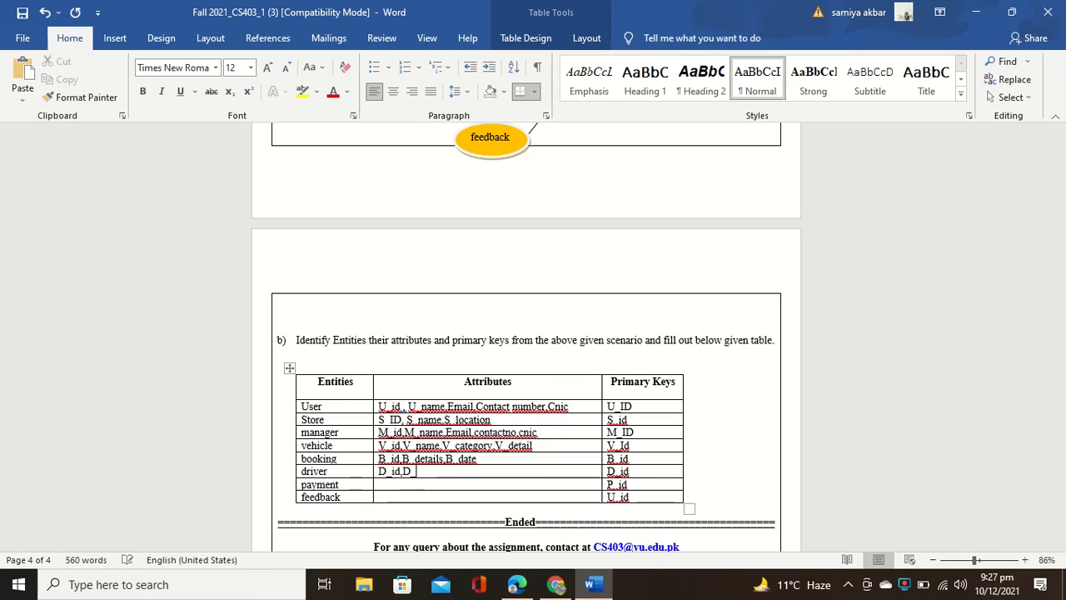
pyautogui.write('name,')
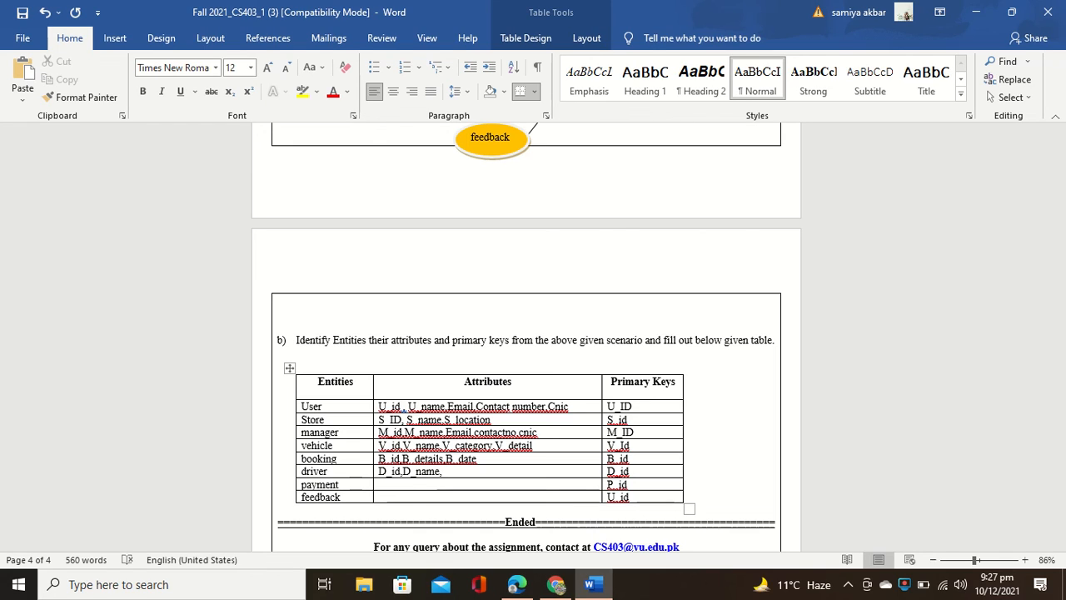
pyautogui.write('D')
pyautogui.write('_details,Conta')
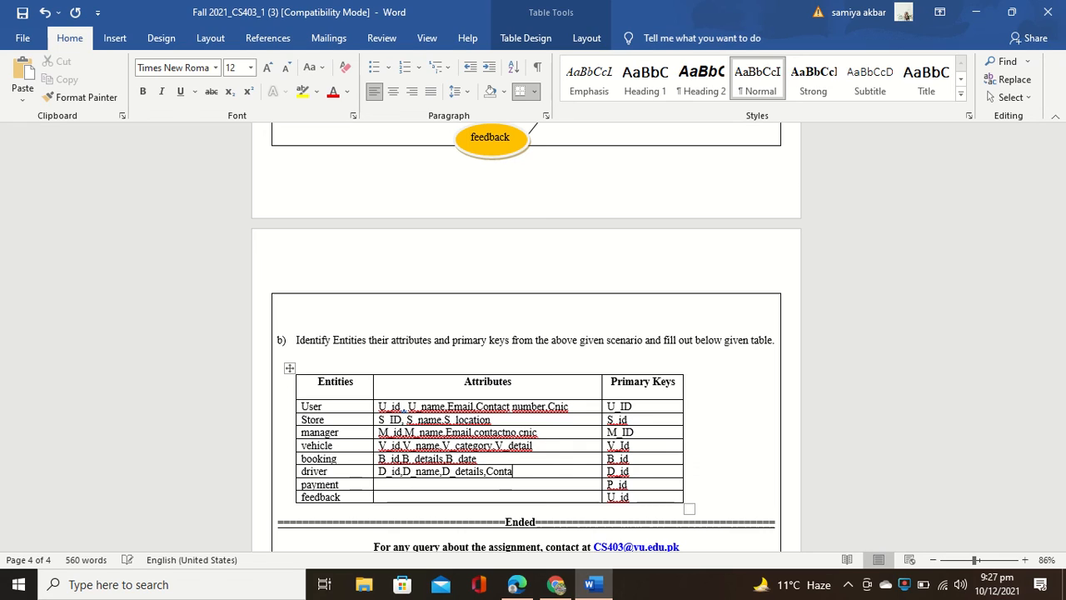
pyautogui.write('ct no')
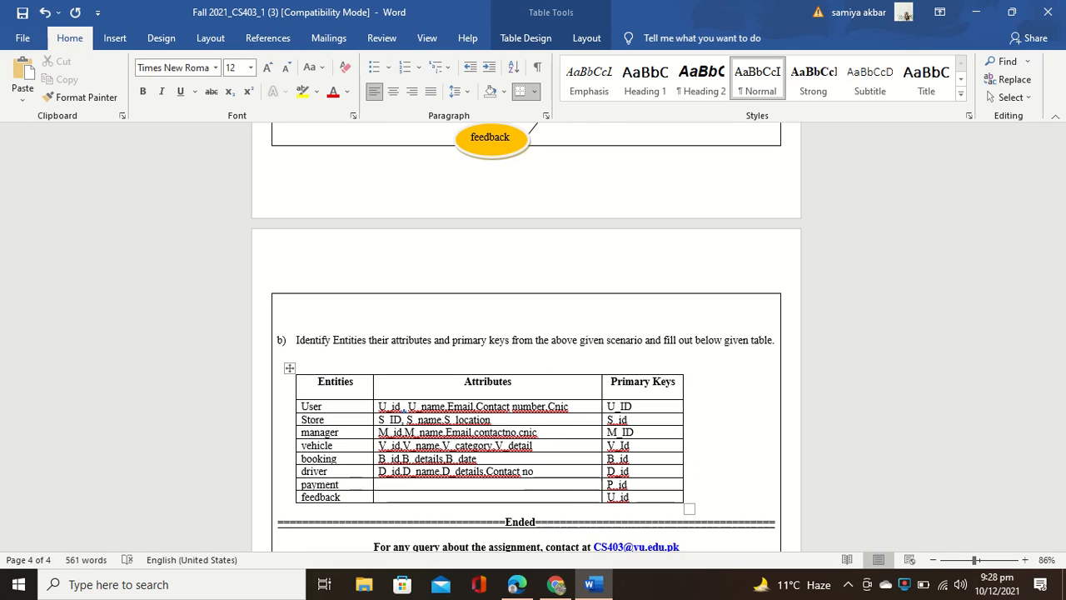
pyautogui.write('.')
pyautogui.write('cnic')
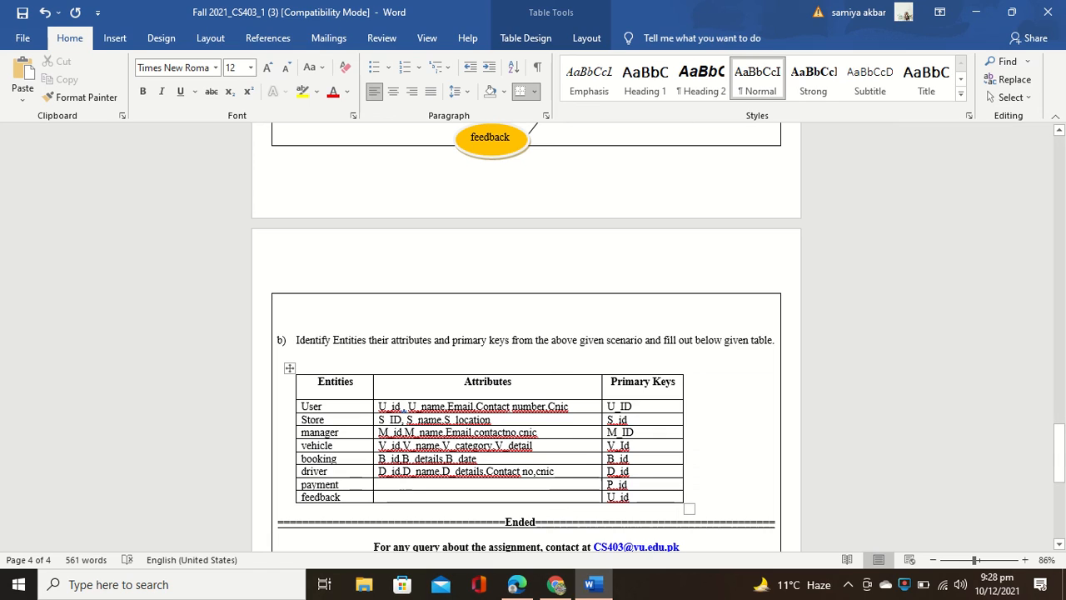
pyautogui.press('Down')
pyautogui.write('P')
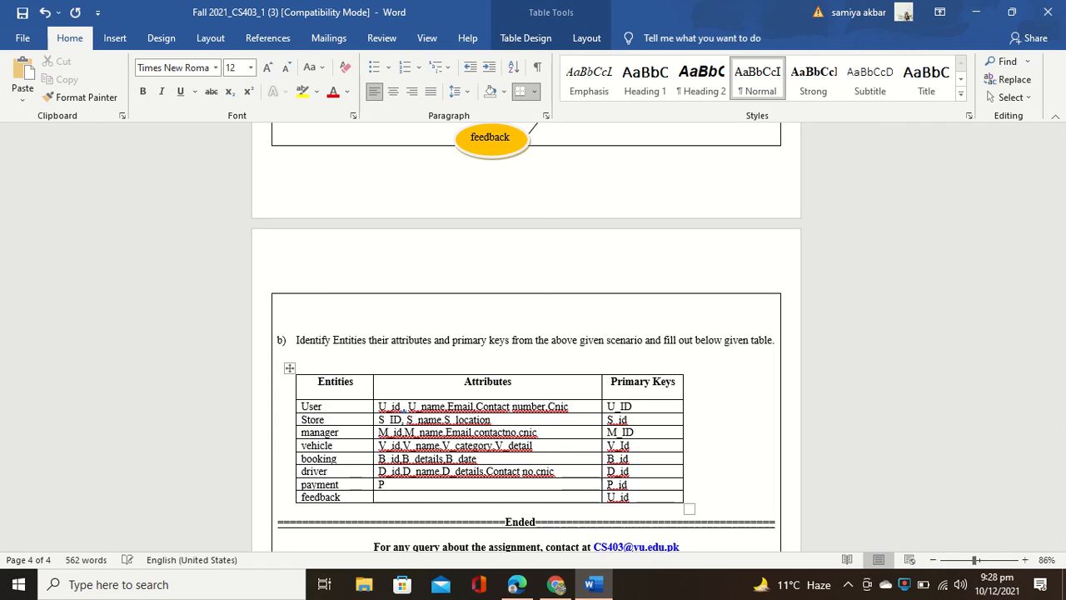
pyautogui.write('_id,receipt')
# Step: Finish payment's attributes with P_method, correcting the lowercase p to a capital P
pyautogui.write('p')
pyautogui.press('BackSpace')
pyautogui.write('P__method')
pyautogui.click(418, 502)
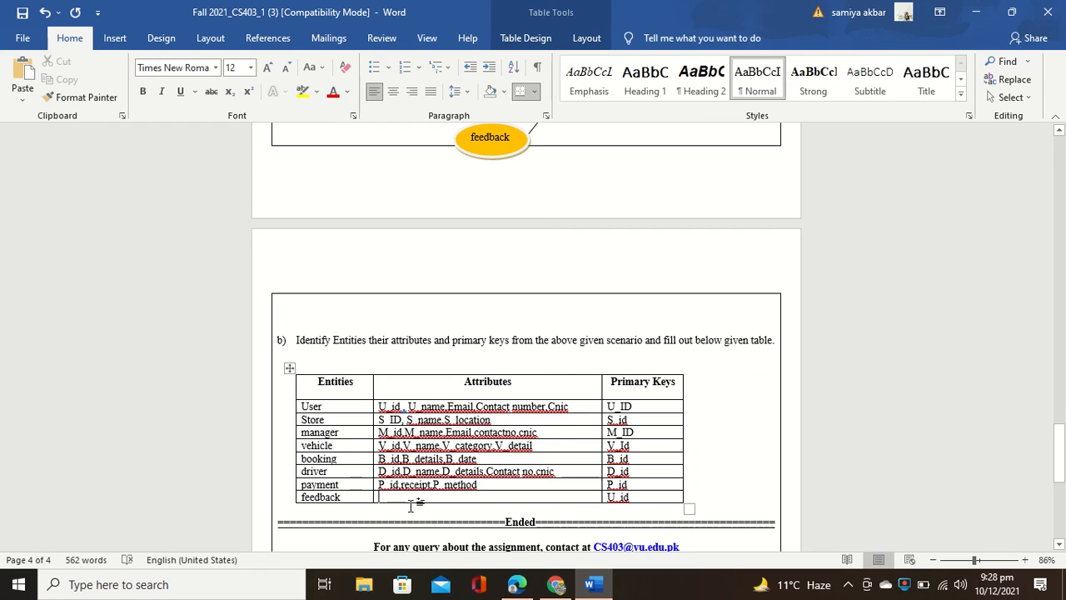
# Step: Enter U_id, feedback, reating as the feedback row's attributes, fixing the misspelled last word
pyautogui.write('U_i')
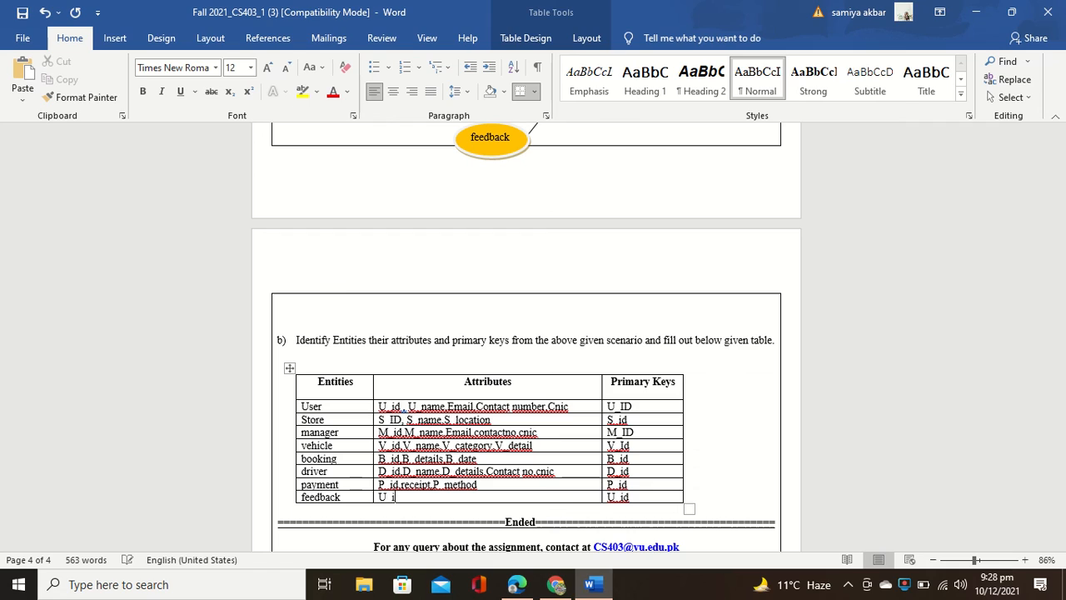
pyautogui.write('d,')
pyautogui.write('feedback,')
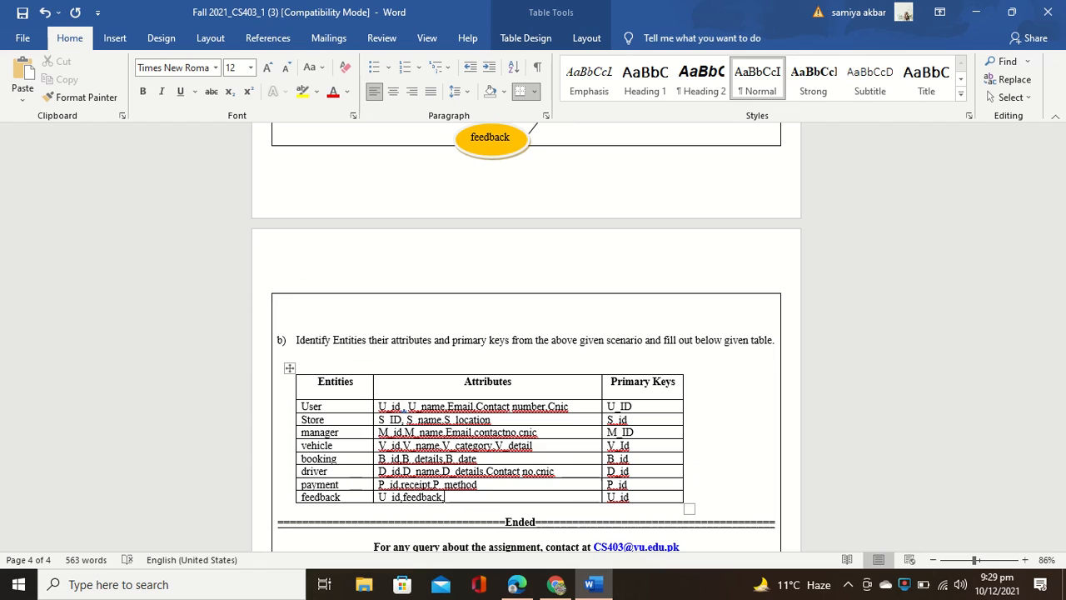
pyautogui.write('raiting')
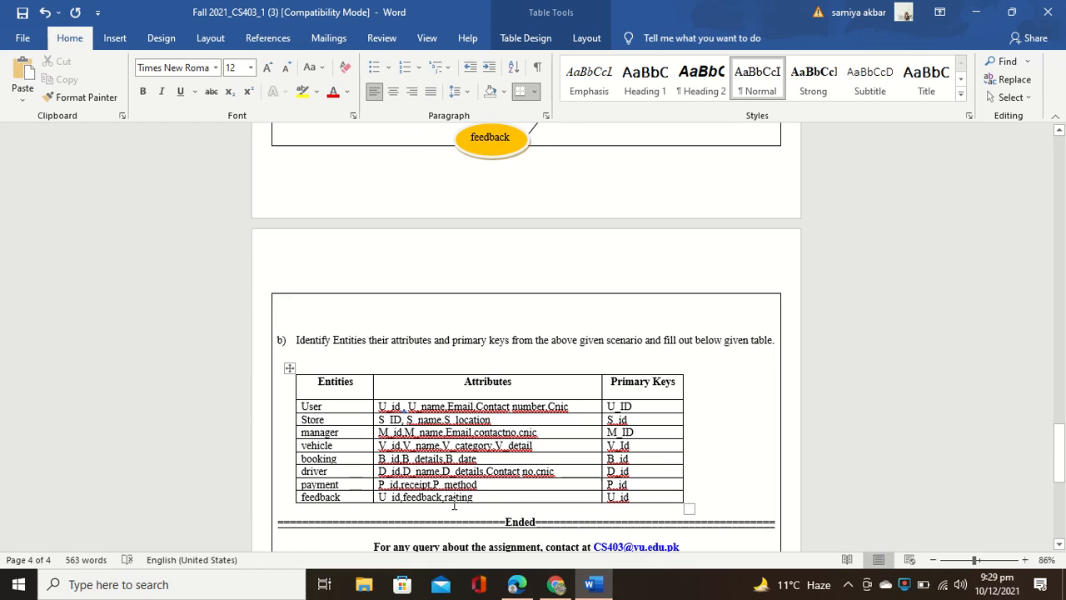
pyautogui.write('e')
pyautogui.scroll(-2, 666, 370)
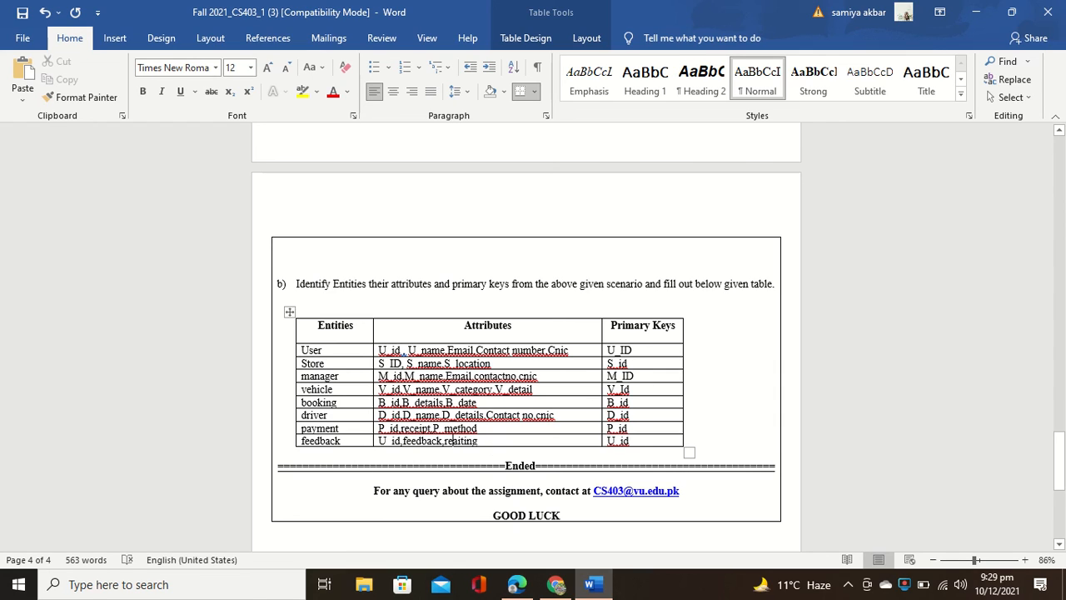
pyautogui.press('BackSpace')
pyautogui.press('BackSpace')
pyautogui.press('BackSpace')
pyautogui.press('BackSpace')
pyautogui.press('BackSpace')
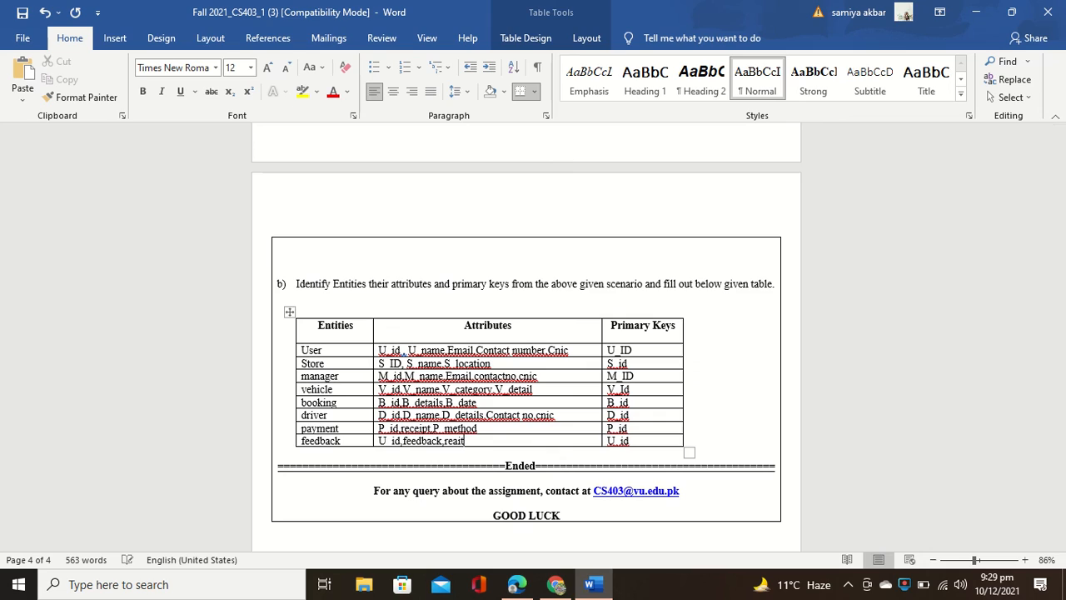
pyautogui.press('BackSpace')
pyautogui.write('ting')
# Step: Return to the top and search the Tell me box for 'sa' to find Save As
pyautogui.scroll(5, 634, 364)
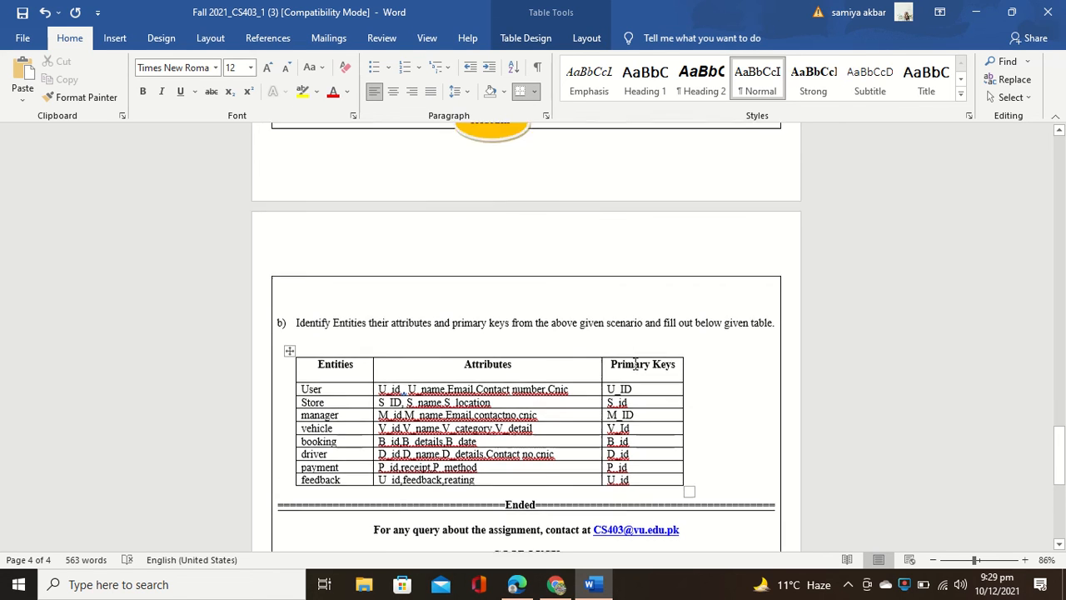
pyautogui.scroll(15, 635, 364)
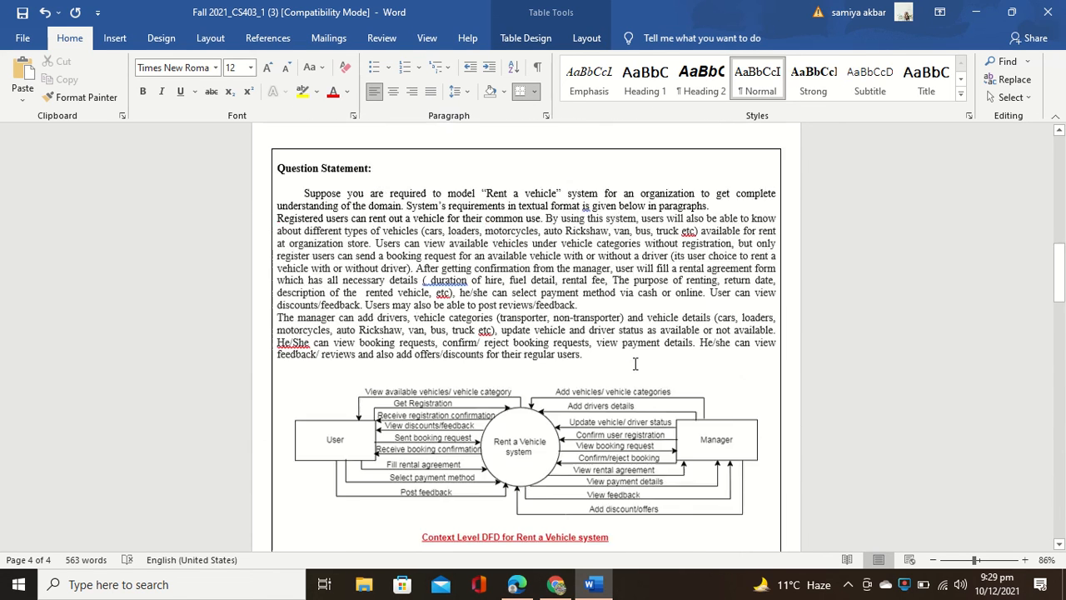
pyautogui.scroll(10, 635, 364)
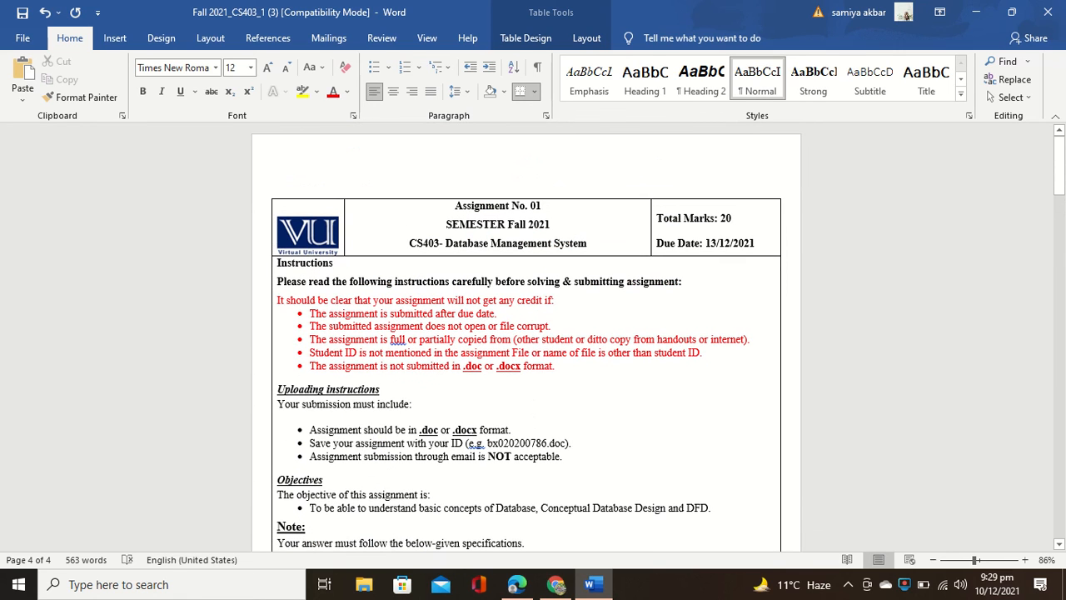
pyautogui.click(22, 42)
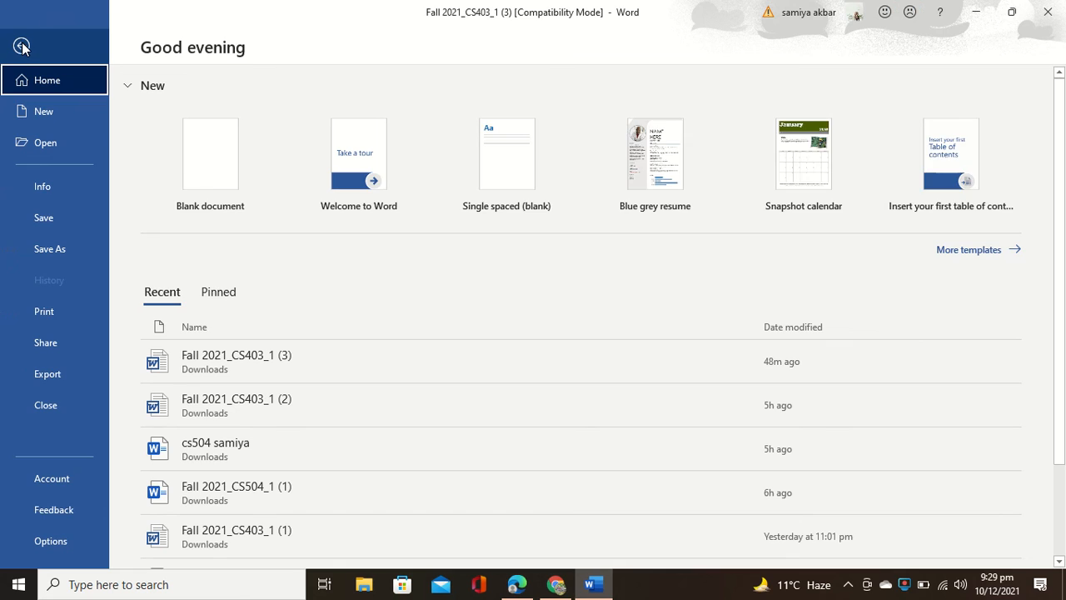
pyautogui.click(21, 46)
pyautogui.click(731, 46)
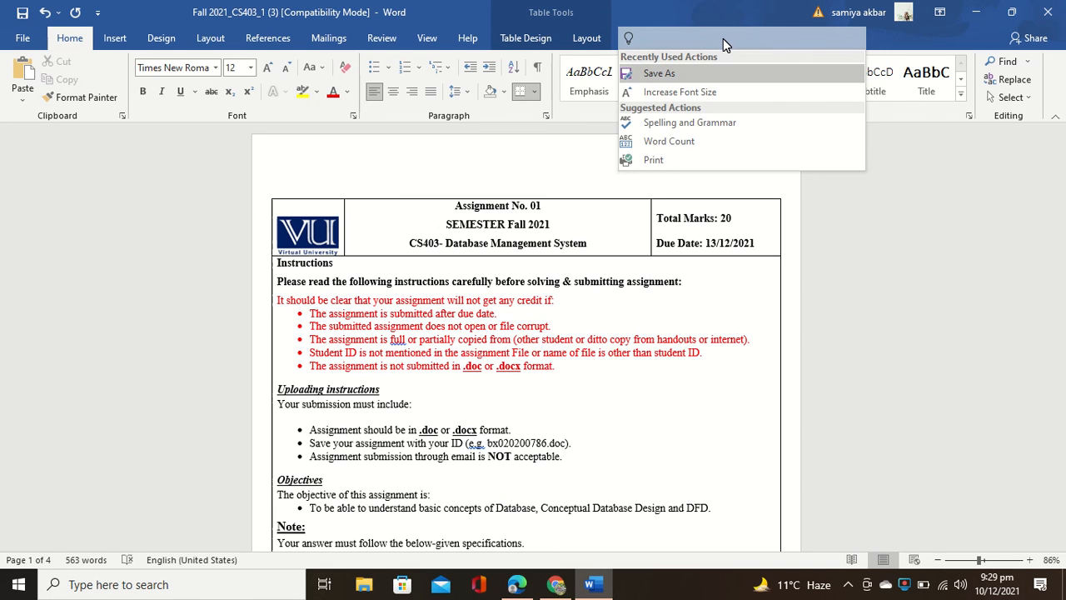
pyautogui.write('sa')
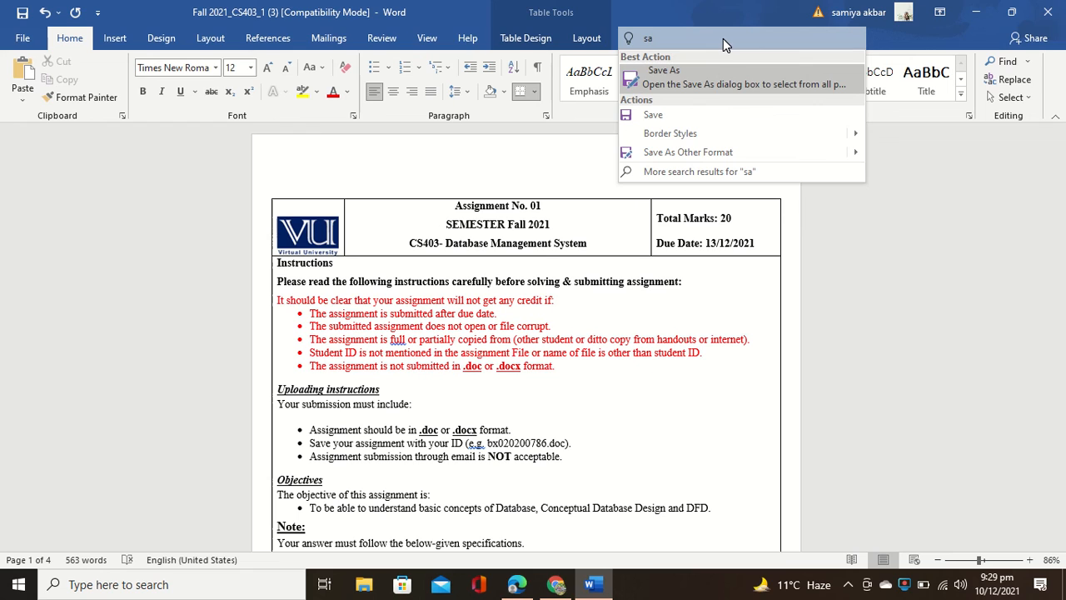
# Step: In Save As, replace the old file name with the student ID, keeping Word 97-2003 Document type
pyautogui.click(733, 81)
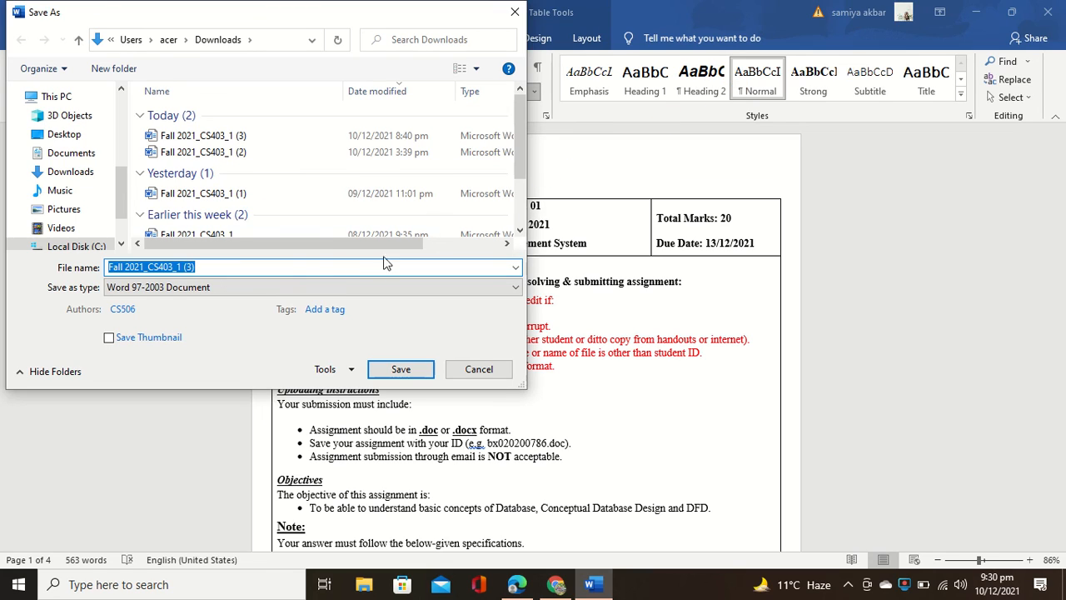
pyautogui.click(281, 271)
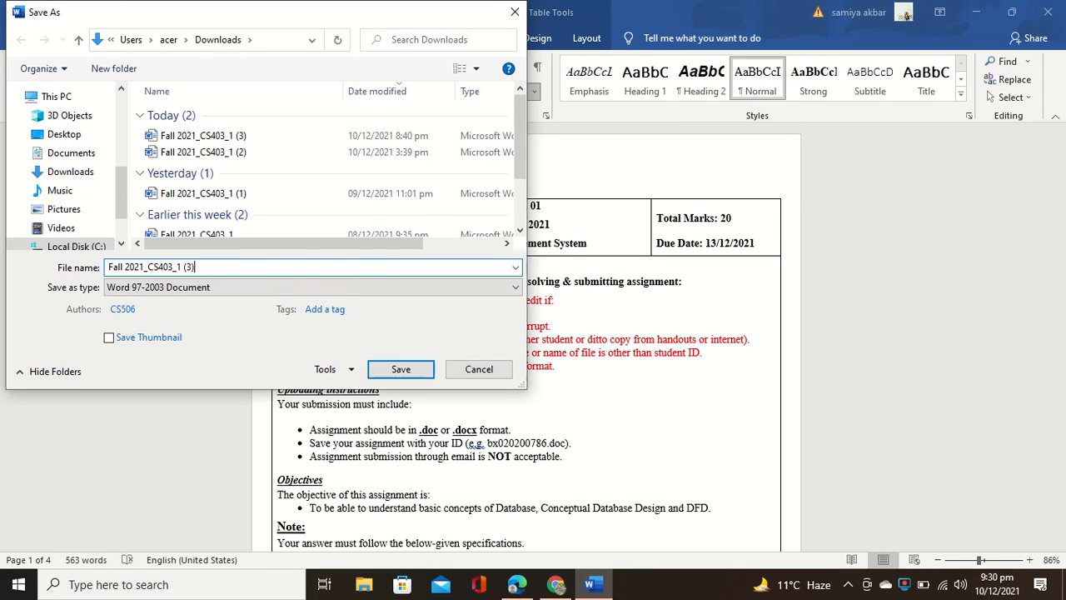
pyautogui.press('BackSpace')
pyautogui.press('BackSpace')
pyautogui.press('BackSpace')
pyautogui.press('BackSpace')
pyautogui.press('BackSpace')
pyautogui.press('BackSpace')
pyautogui.press('BackSpace')
pyautogui.press('BackSpace')
pyautogui.press('BackSpace')
pyautogui.press('BackSpace')
pyautogui.press('BackSpace')
pyautogui.press('BackSpace')
pyautogui.press('BackSpace')
pyautogui.press('BackSpace')
pyautogui.press('BackSpace')
pyautogui.press('BackSpace')
pyautogui.press('BackSpace')
pyautogui.press('BackSpace')
pyautogui.press('BackSpace')
pyautogui.press('BackSpace')
pyautogui.press('BackSpace')
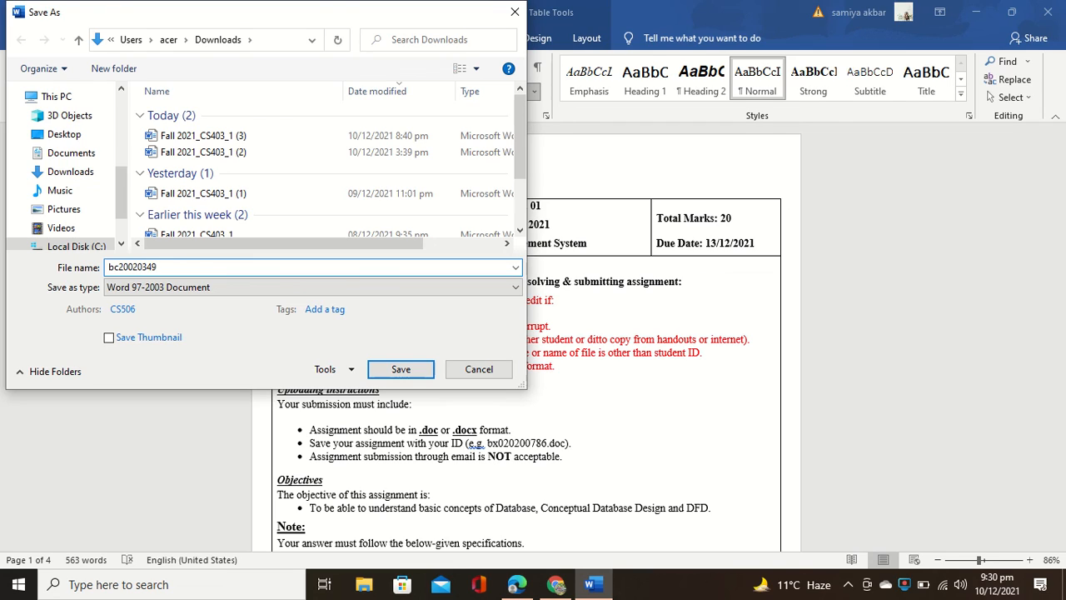